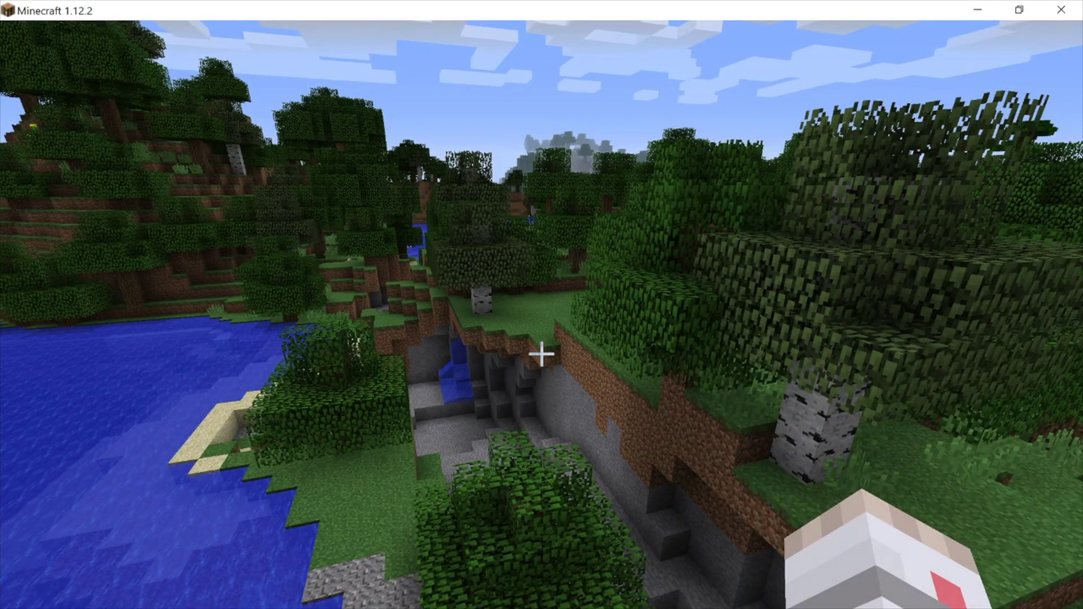
# - Pause the game and open %APPDATA%\.minecraft through the Windows Run dialog
pyautogui.press('Escape')
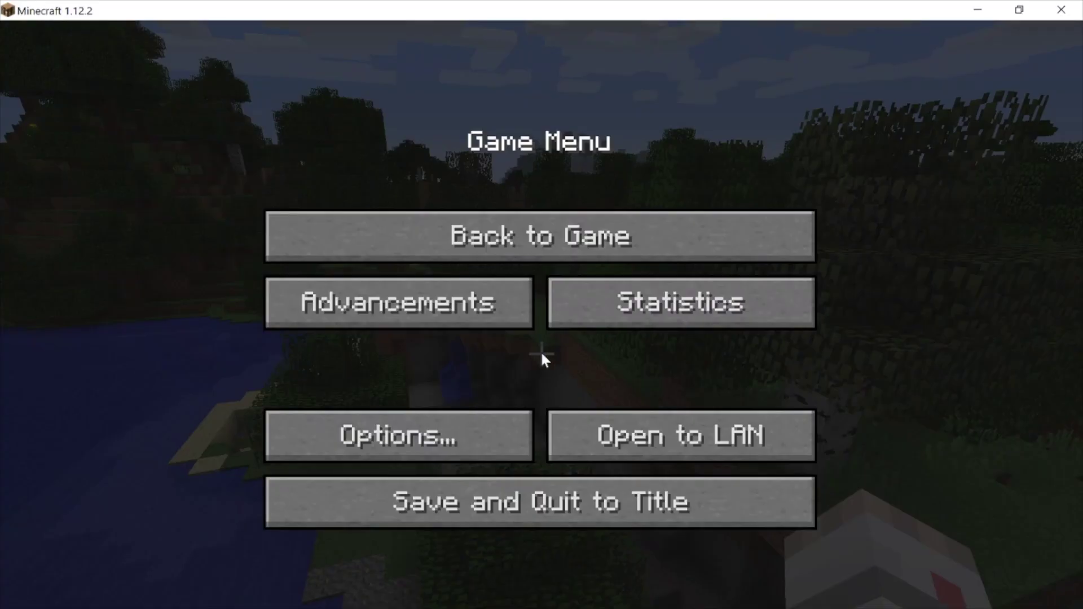
pyautogui.press('super+c')
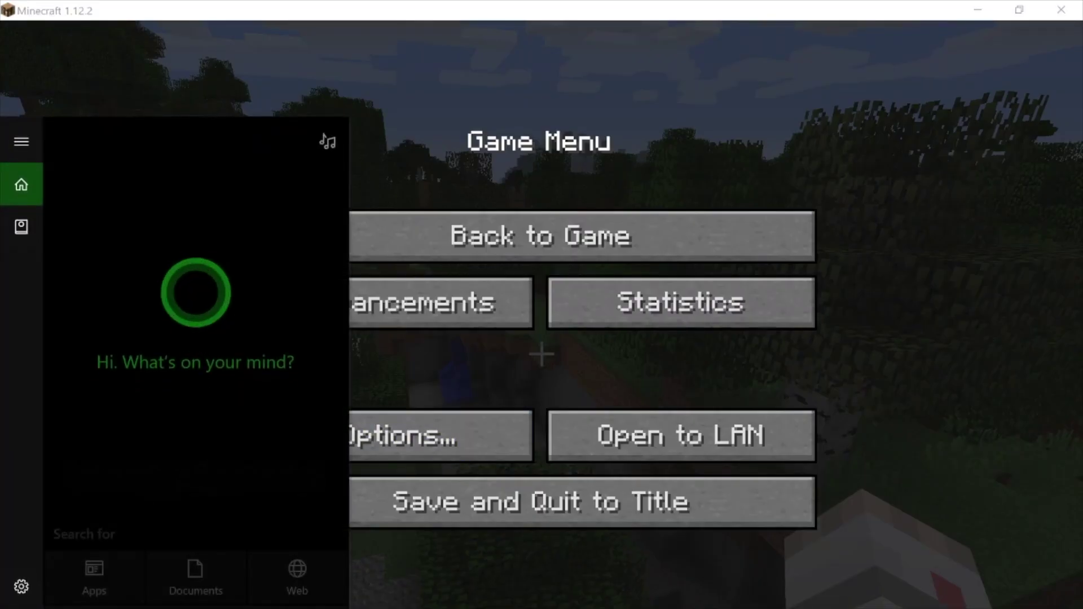
pyautogui.write('run')
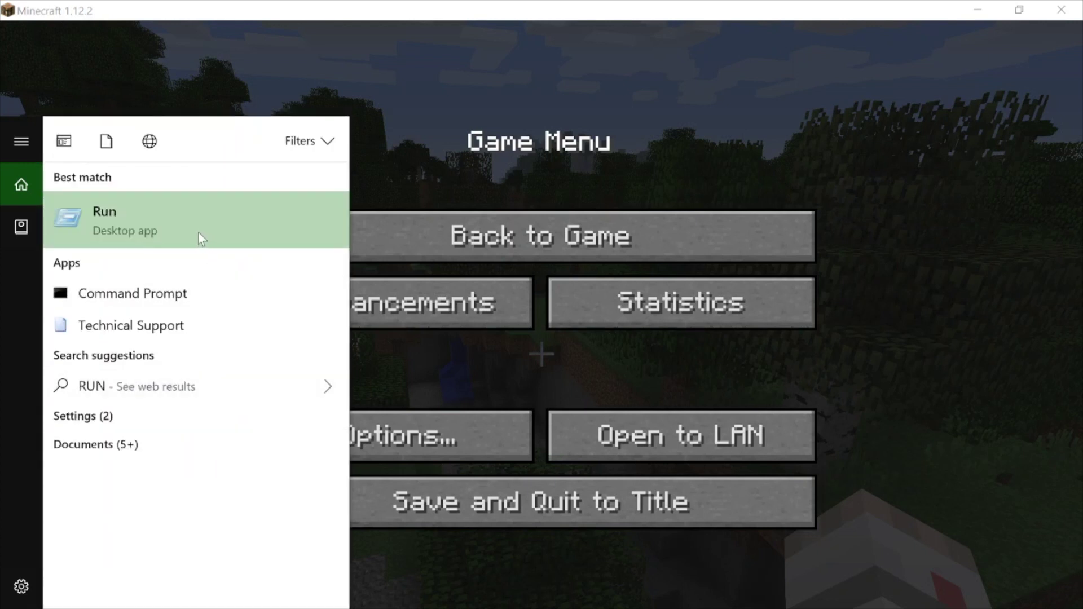
pyautogui.click(162, 229)
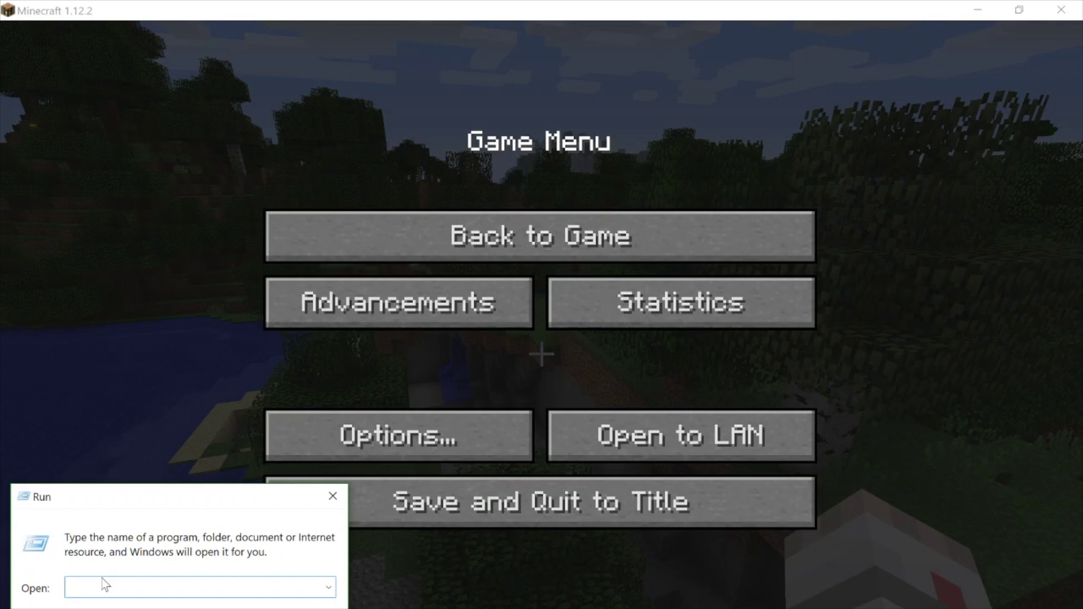
pyautogui.hotkey('ctrl', 'v')
pyautogui.press('Return')
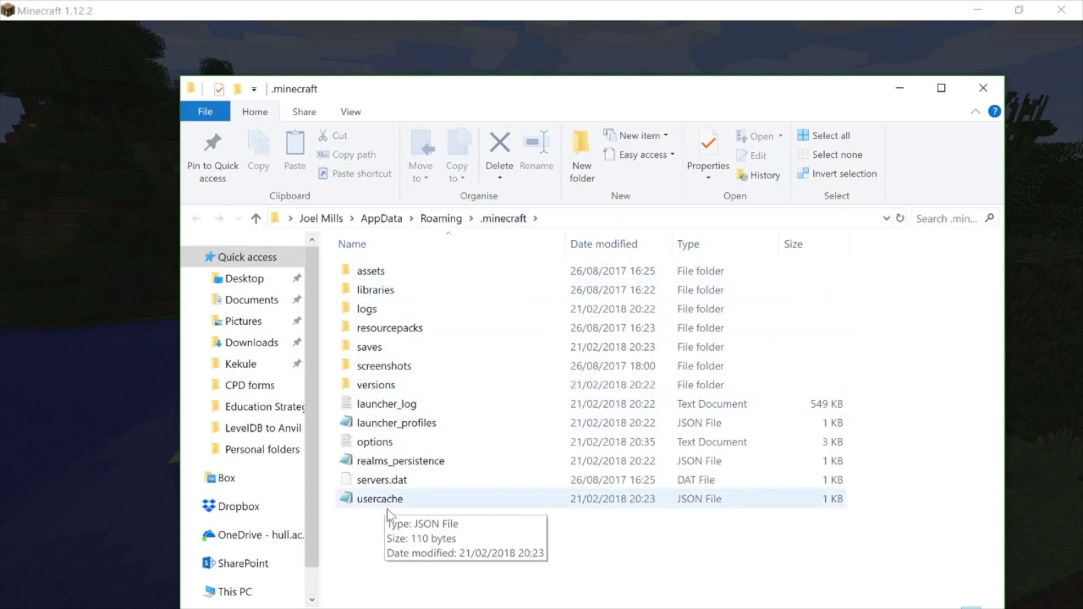
# - Open the saves folder inside .minecraft to reveal the Building world save
pyautogui.doubleClick(384, 346)
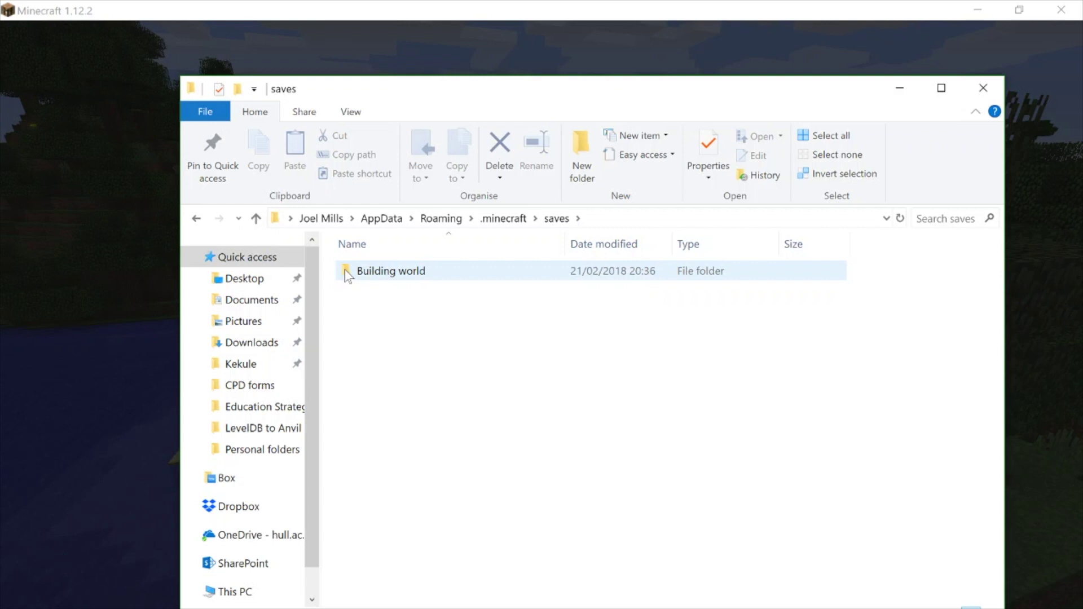
# - Copy the Building world folder, paste it onto the Desktop, and open the copy
pyautogui.rightClick(344, 270)
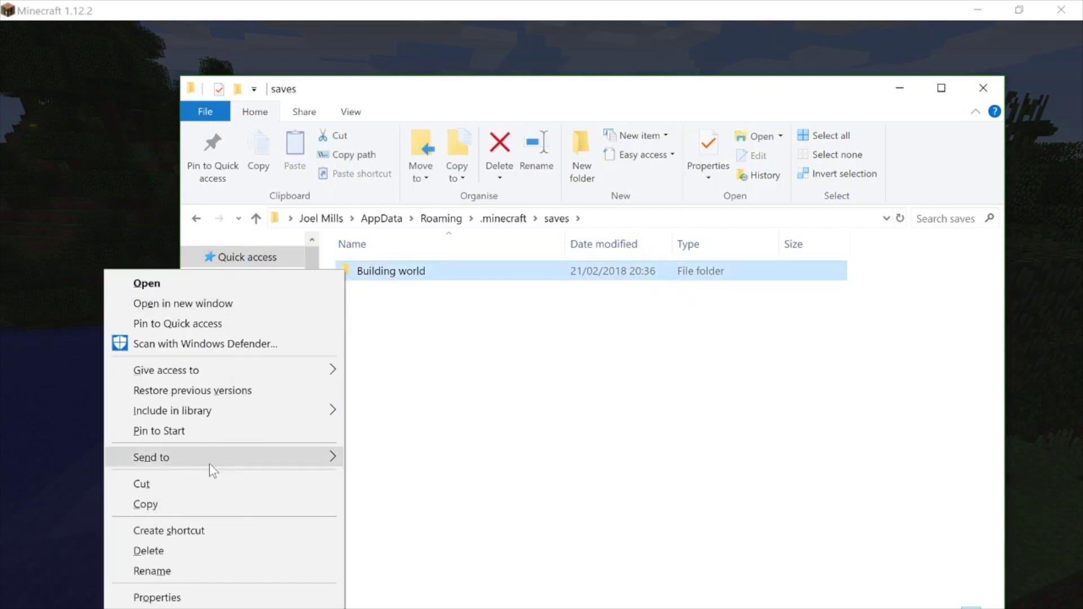
pyautogui.click(200, 502)
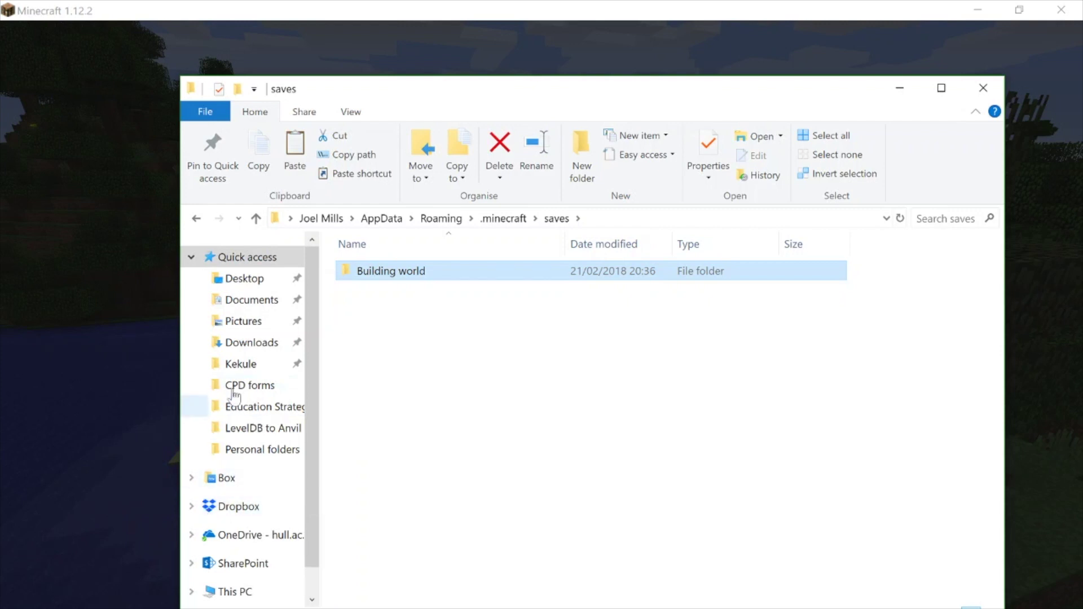
pyautogui.click(254, 282)
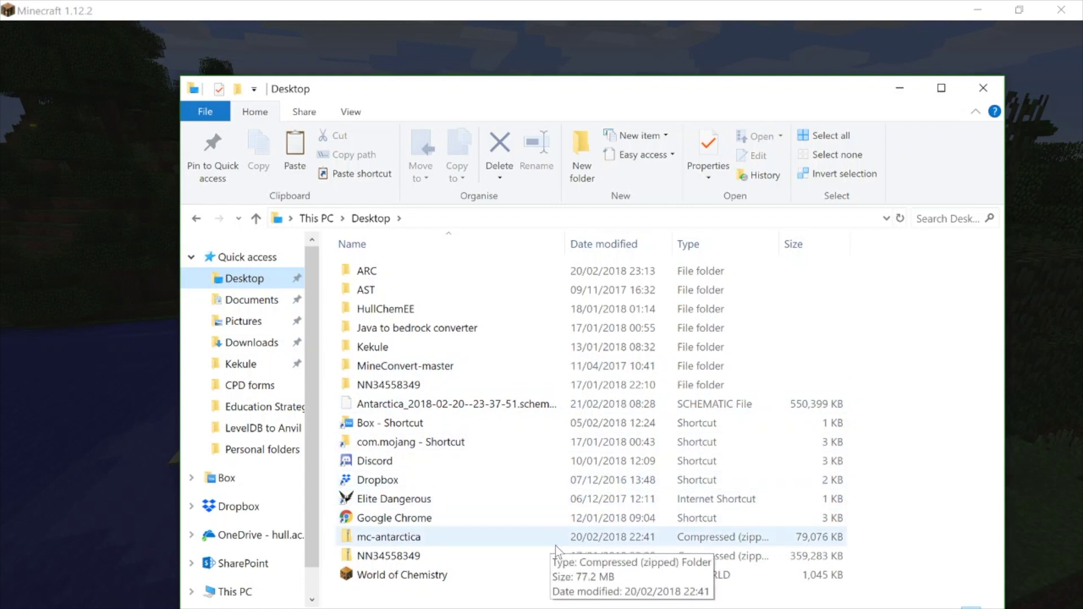
pyautogui.rightClick(490, 596)
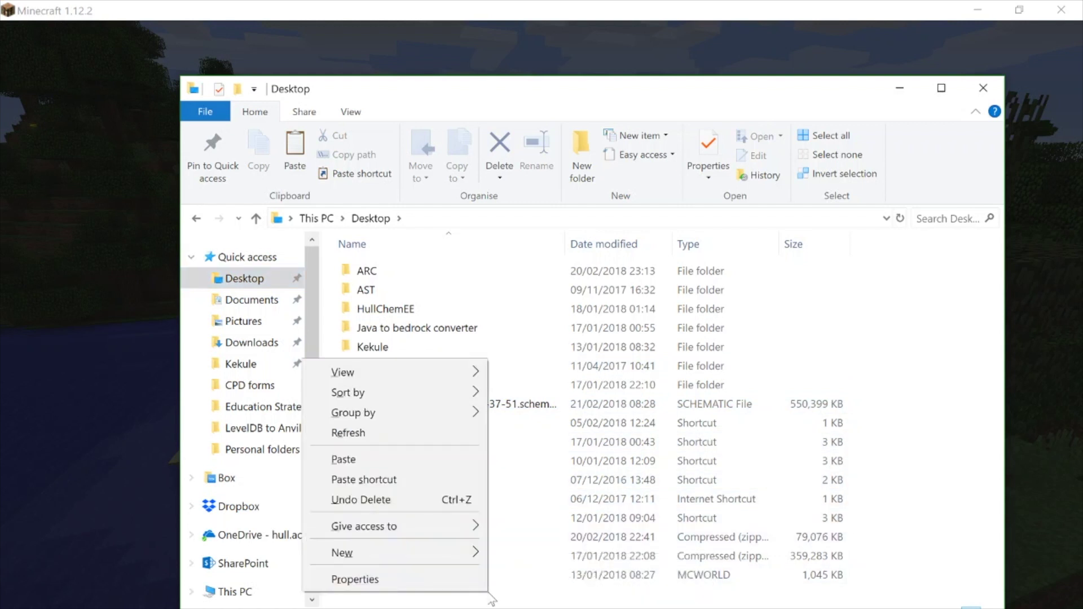
pyautogui.click(375, 459)
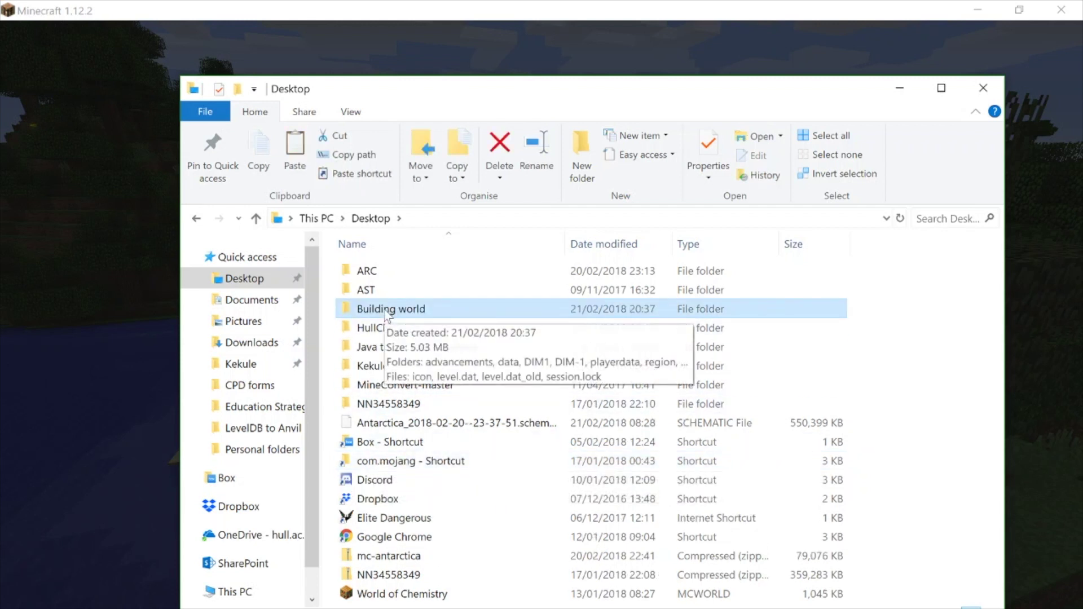
pyautogui.doubleClick(385, 309)
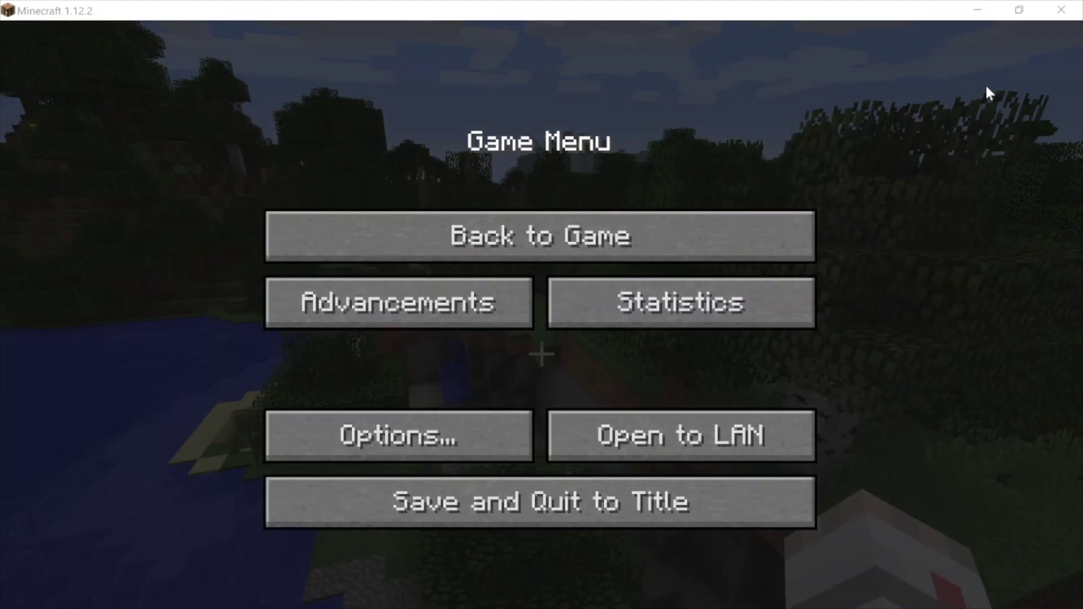
# - Re-pause the game, go to Options > Resource Packs, and open the resource pack folder
pyautogui.click(582, 235)
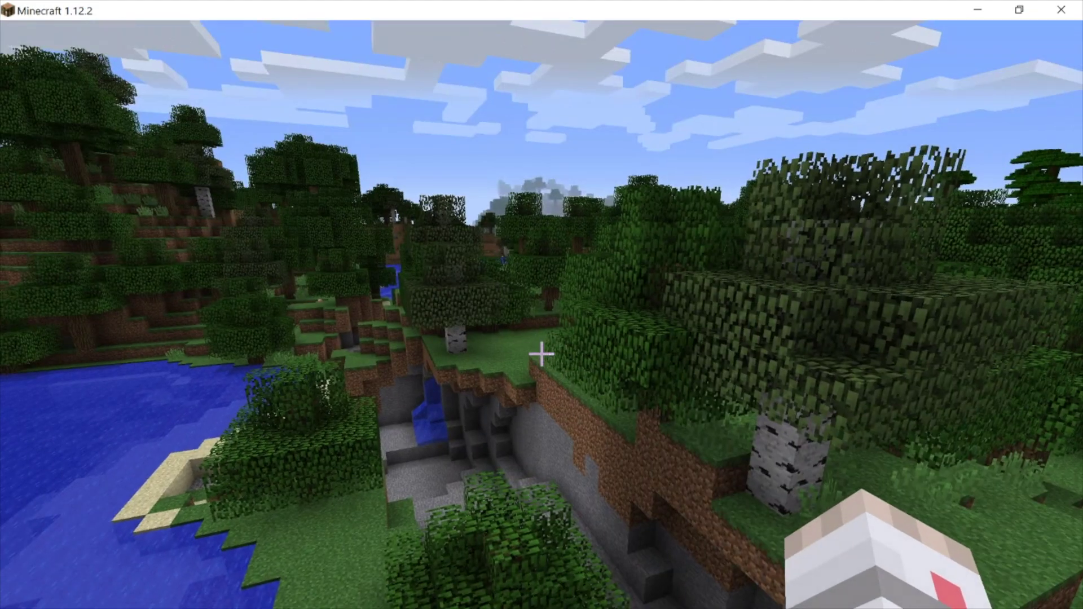
pyautogui.press('Escape')
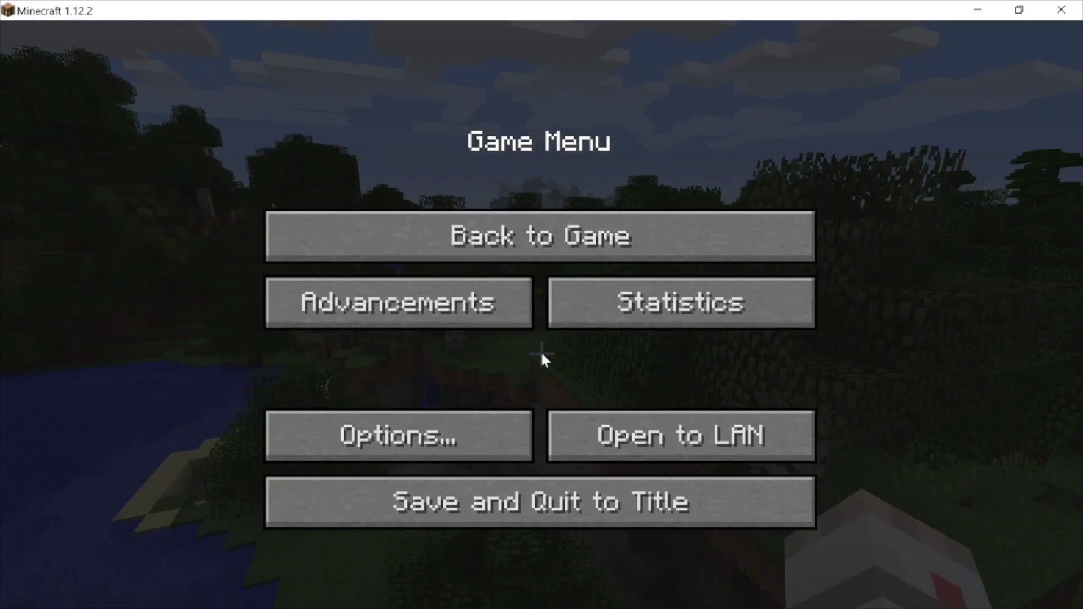
pyautogui.click(418, 439)
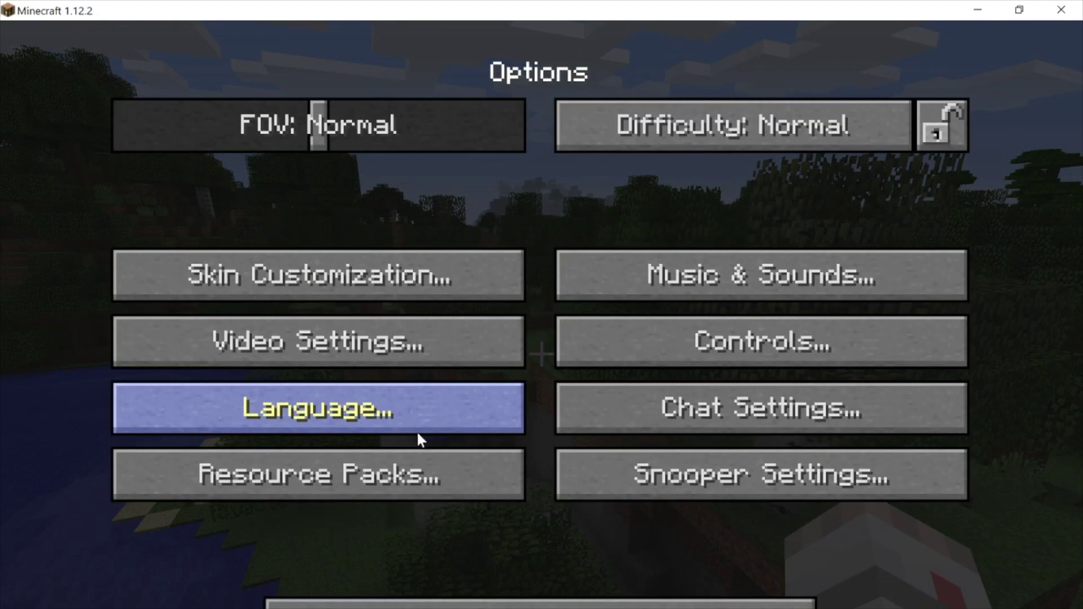
pyautogui.click(363, 479)
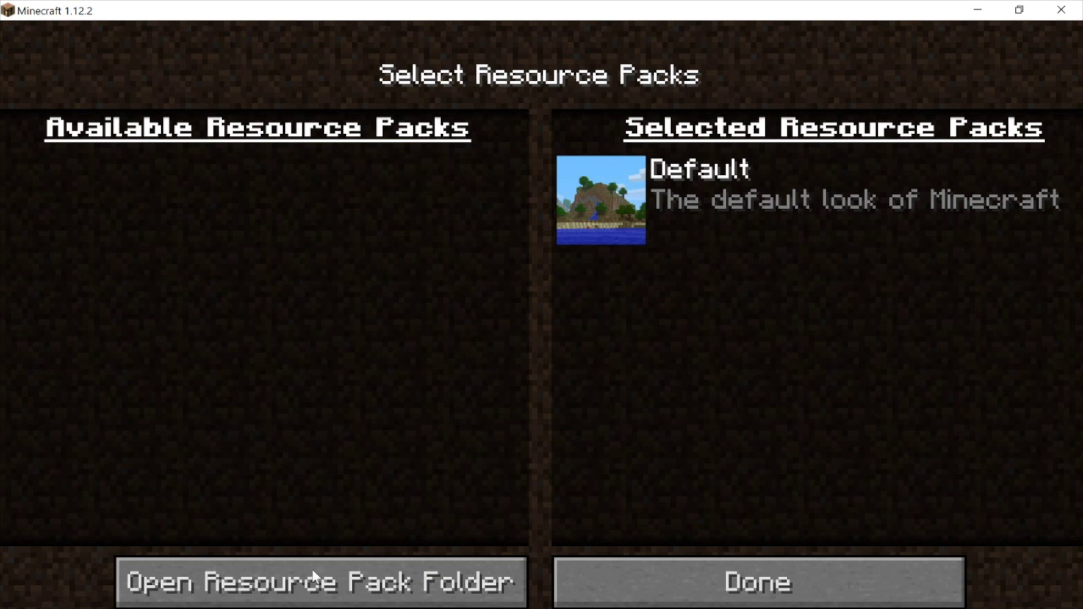
pyautogui.click(359, 588)
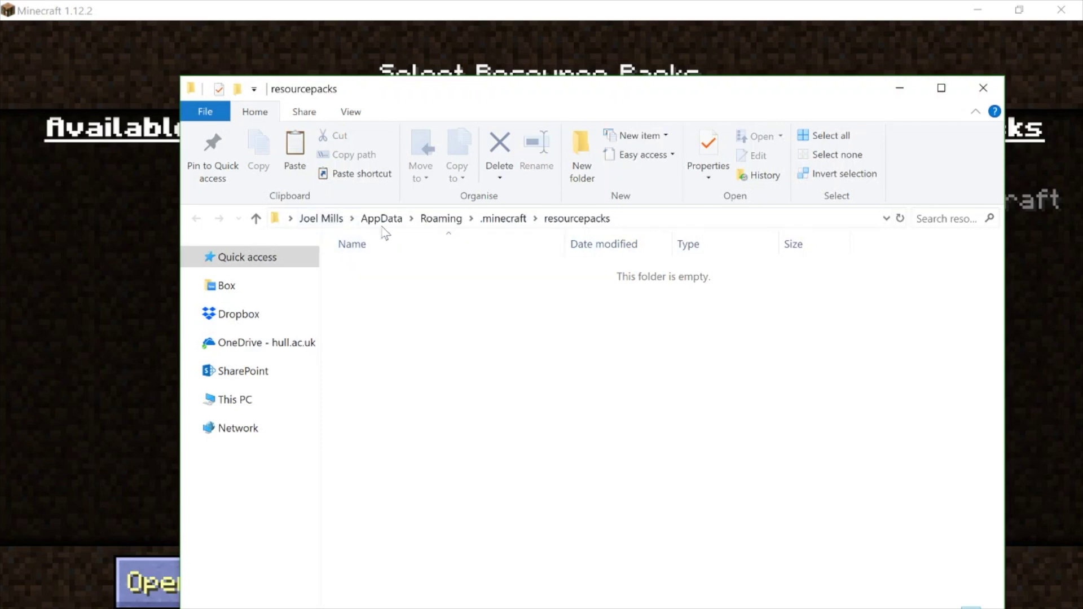
pyautogui.click(510, 218)
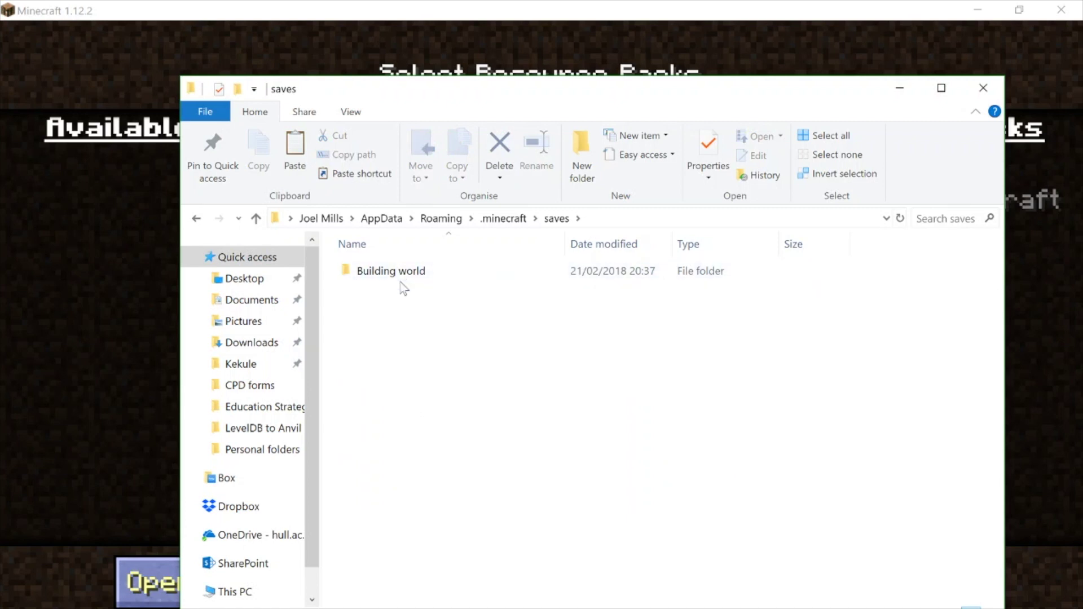
pyautogui.click(987, 86)
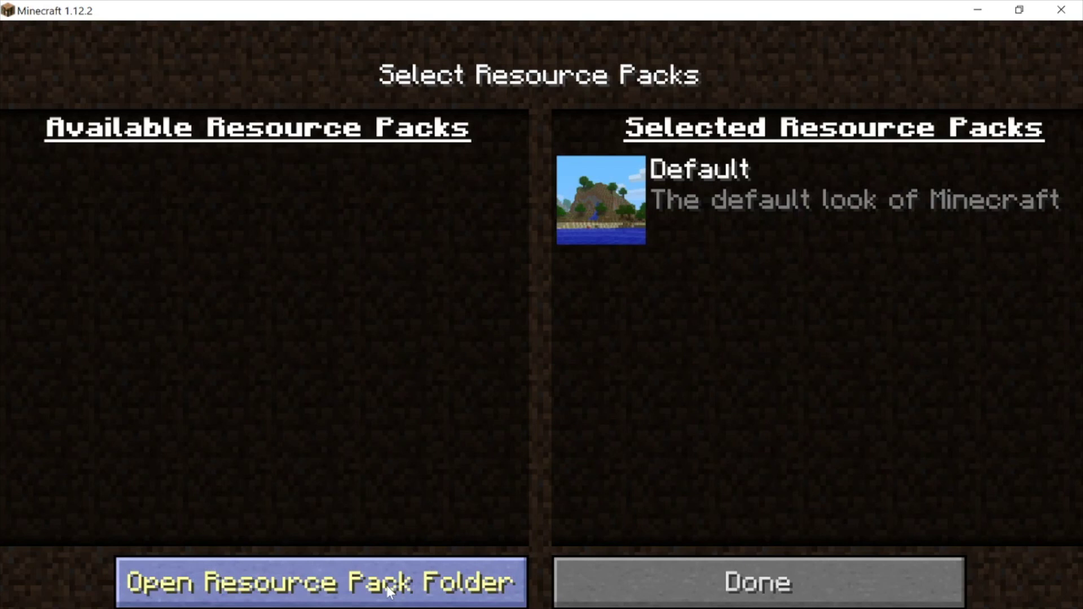
# - Back out to the game, re-pause, and reopen Options > Resource Packs
pyautogui.click(614, 581)
pyautogui.click(570, 602)
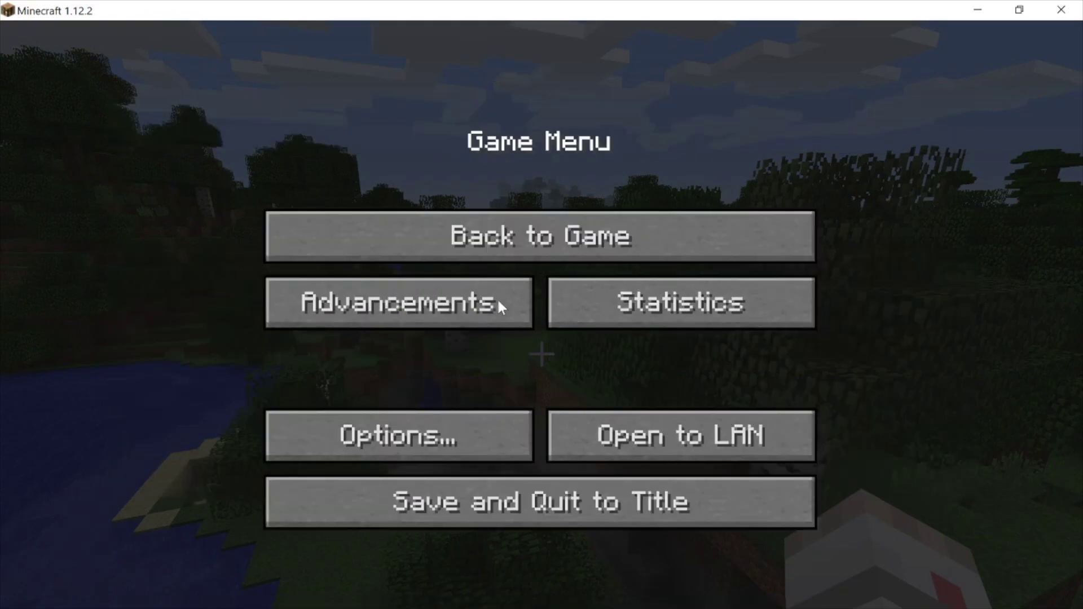
pyautogui.click(546, 249)
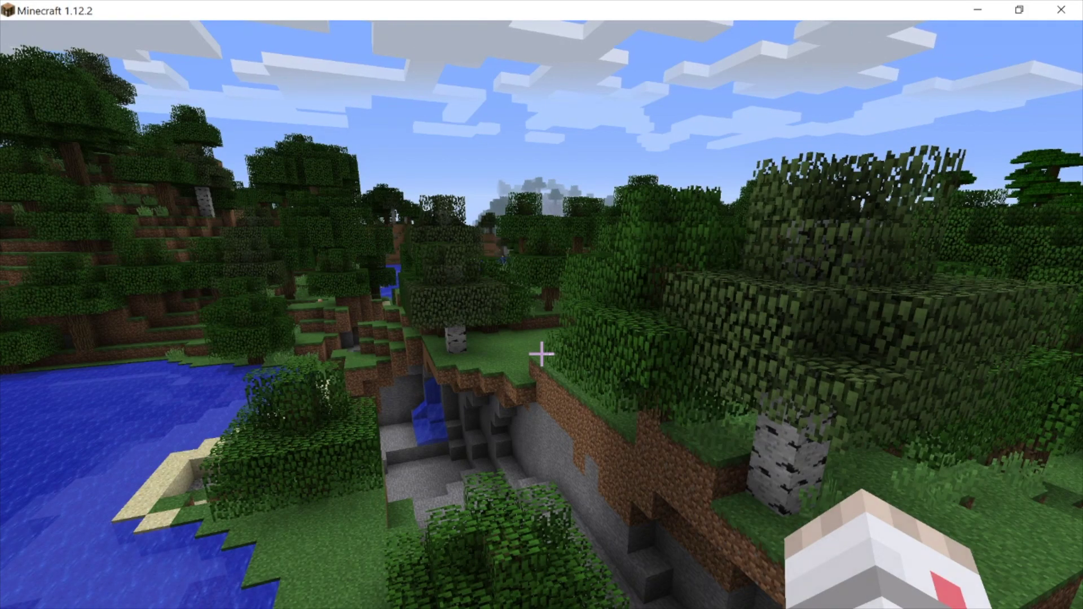
pyautogui.press('Escape')
pyautogui.click(434, 439)
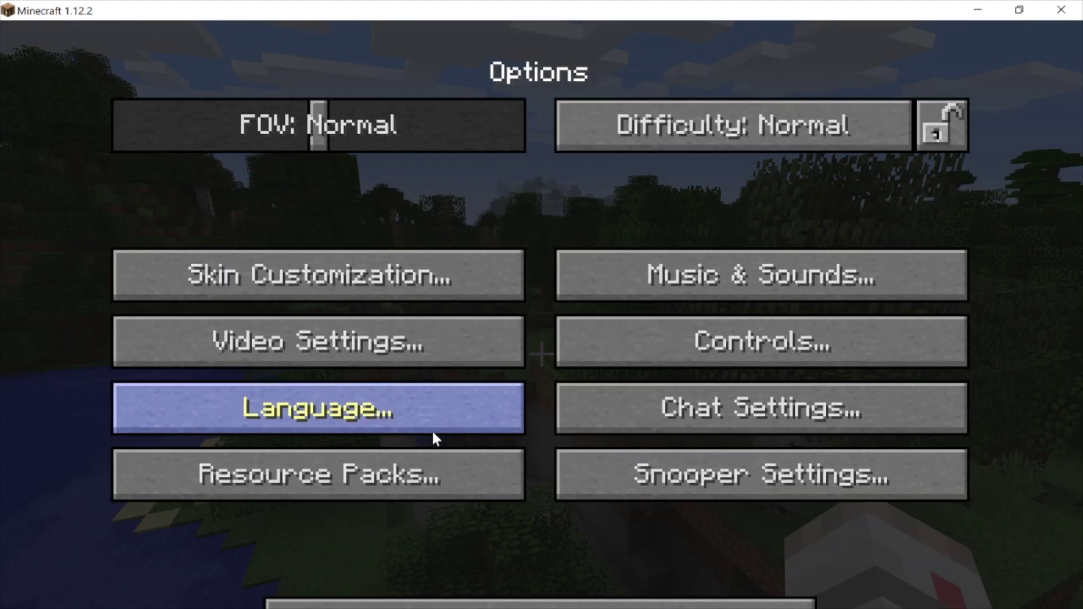
pyautogui.click(353, 478)
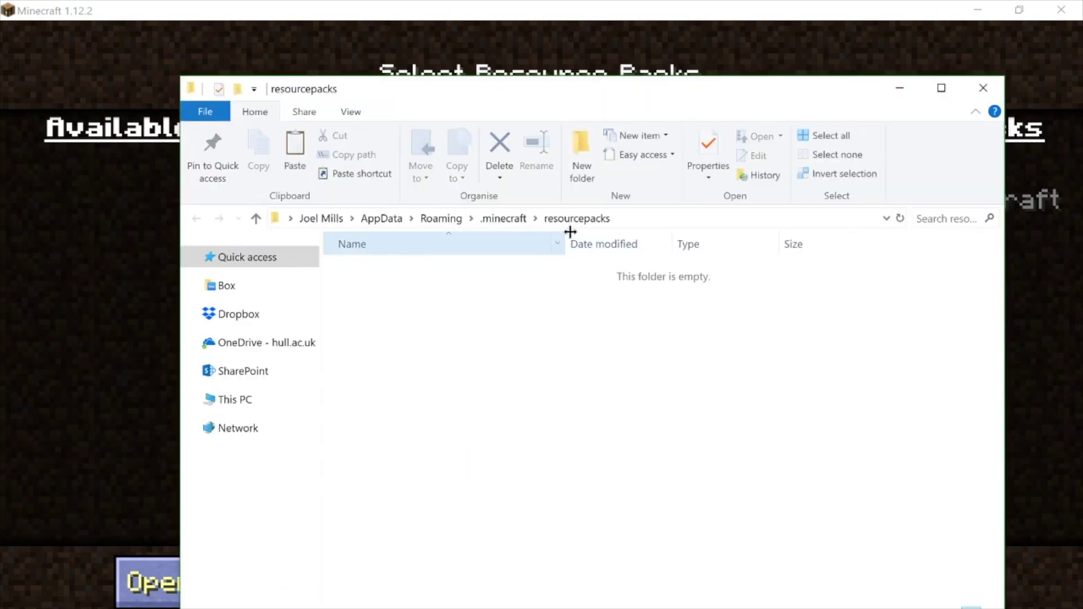
# - Navigate up through .minecraft to Roaming and drag .minecraft over the Desktop entry
pyautogui.click(512, 219)
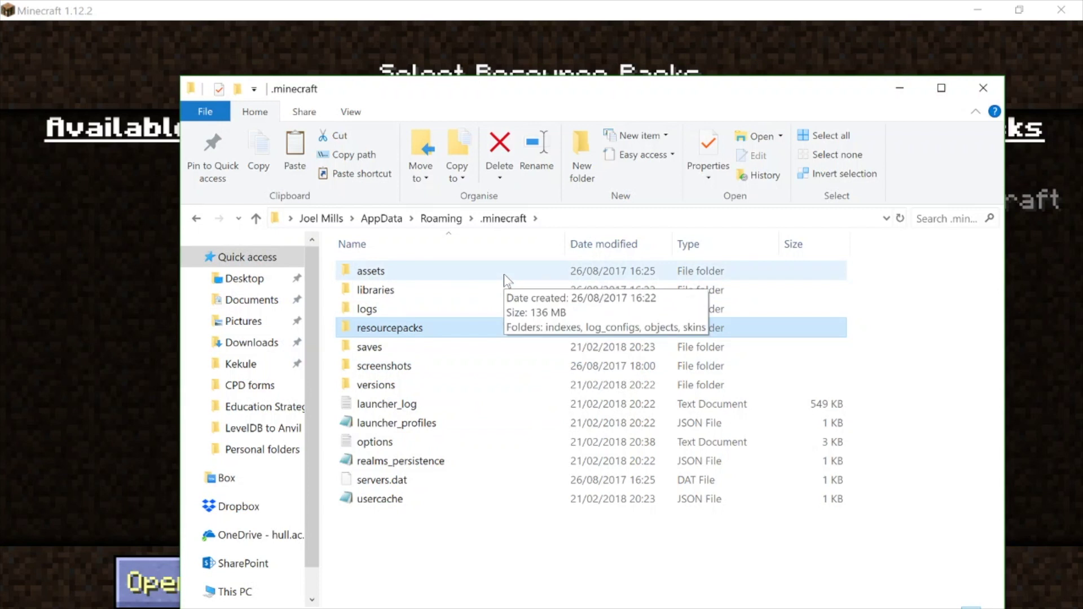
pyautogui.click(439, 220)
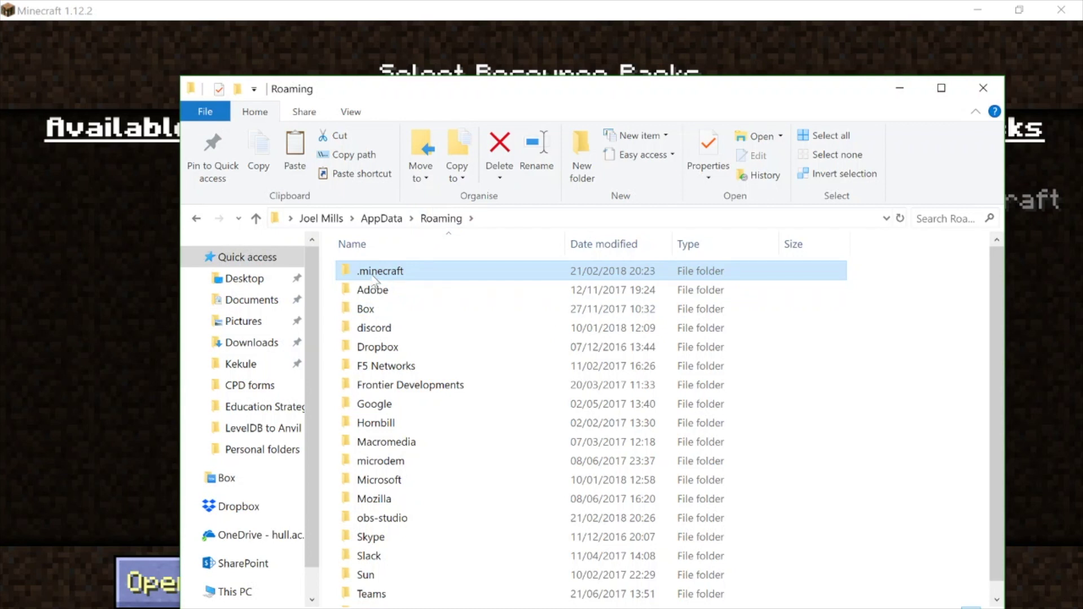
pyautogui.moveTo(374, 277); pyautogui.dragTo(255, 284)
# - Drop .minecraft onto Desktop with Alt held to create a .minecraft shortcut
pyautogui.press('ctrl')
pyautogui.press('alt')
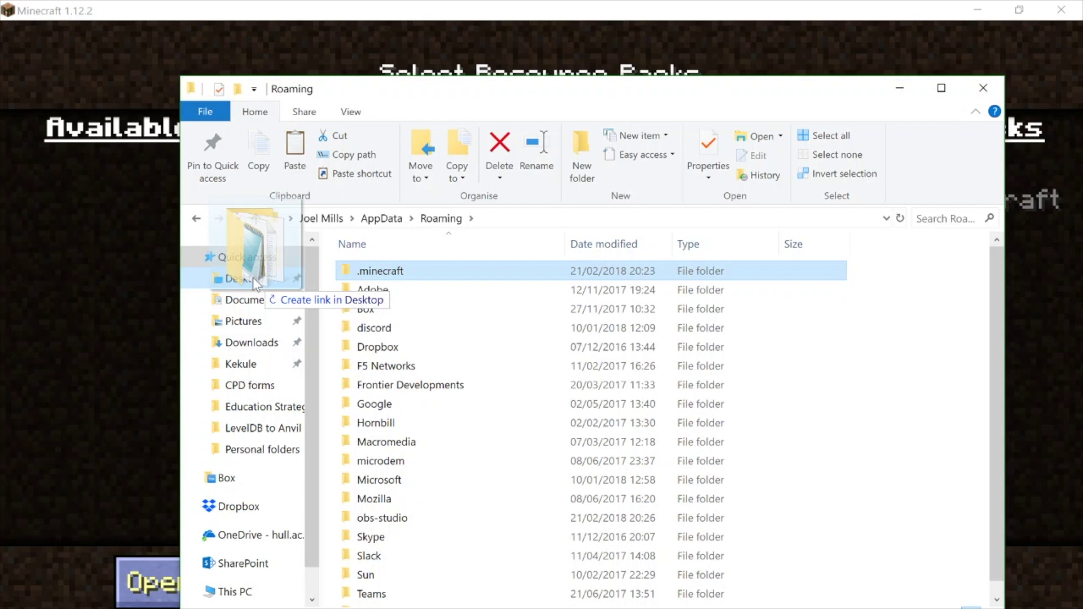
pyautogui.moveTo(255, 283); pyautogui.dragTo(255, 284)
pyautogui.press('ctrl')
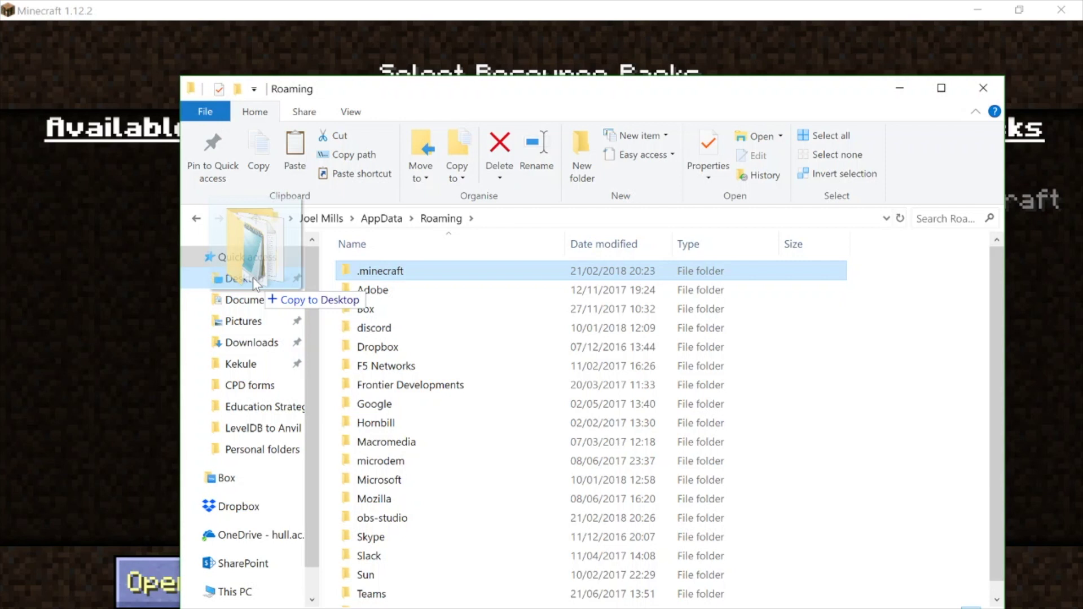
pyautogui.moveTo(255, 284); pyautogui.dragTo(255, 284)
pyautogui.press('alt')
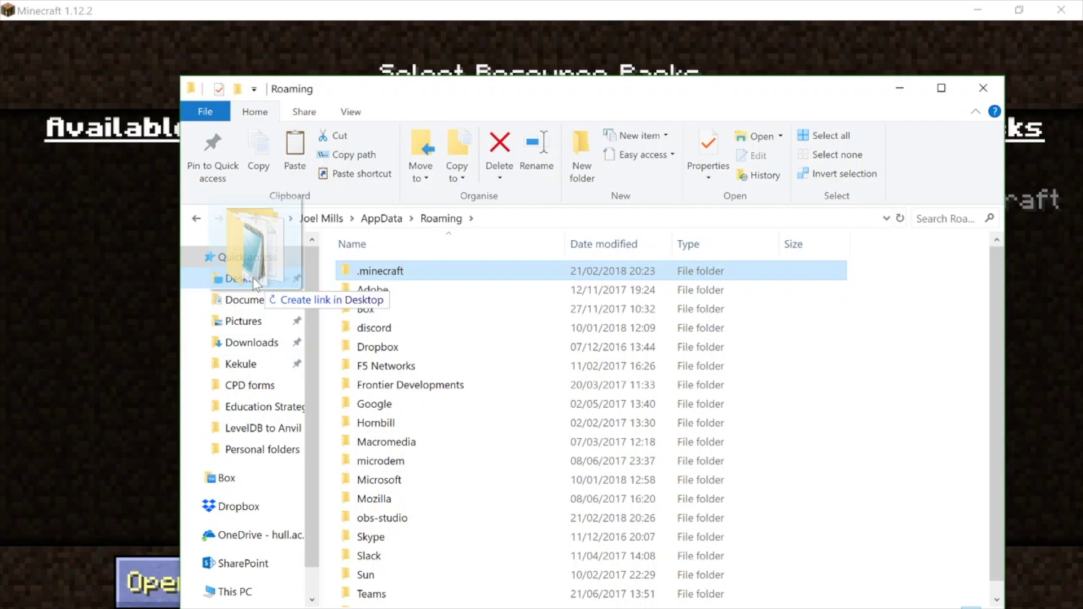
pyautogui.moveTo(255, 284); pyautogui.dragTo(255, 285)
# - Open '.minecraft - Shortcut' from the Desktop to confirm it works, then close the window
pyautogui.click(254, 284)
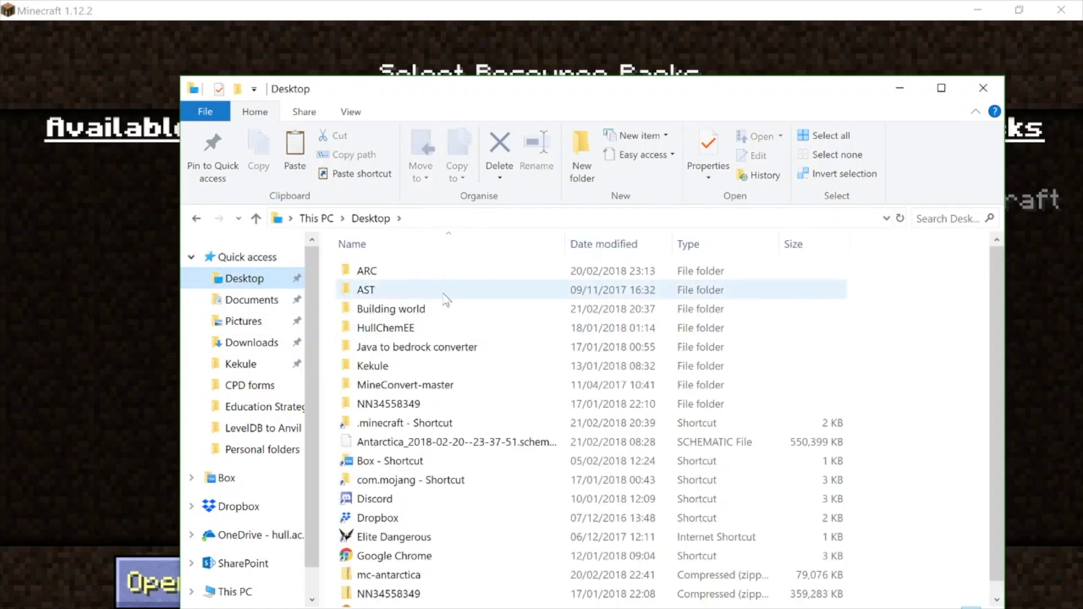
pyautogui.scroll(-1, 423, 299)
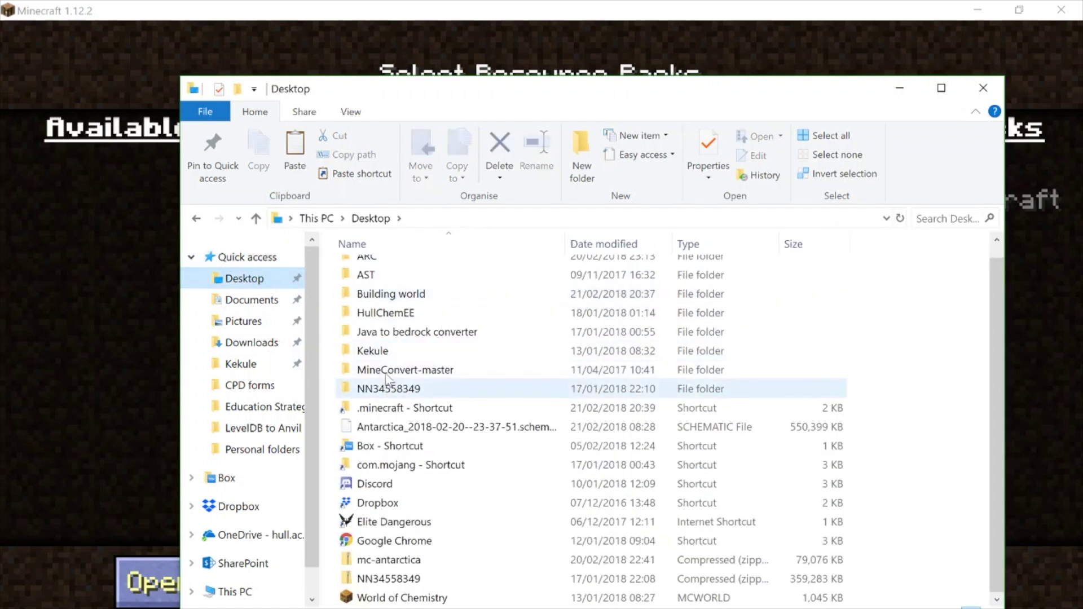
pyautogui.doubleClick(383, 410)
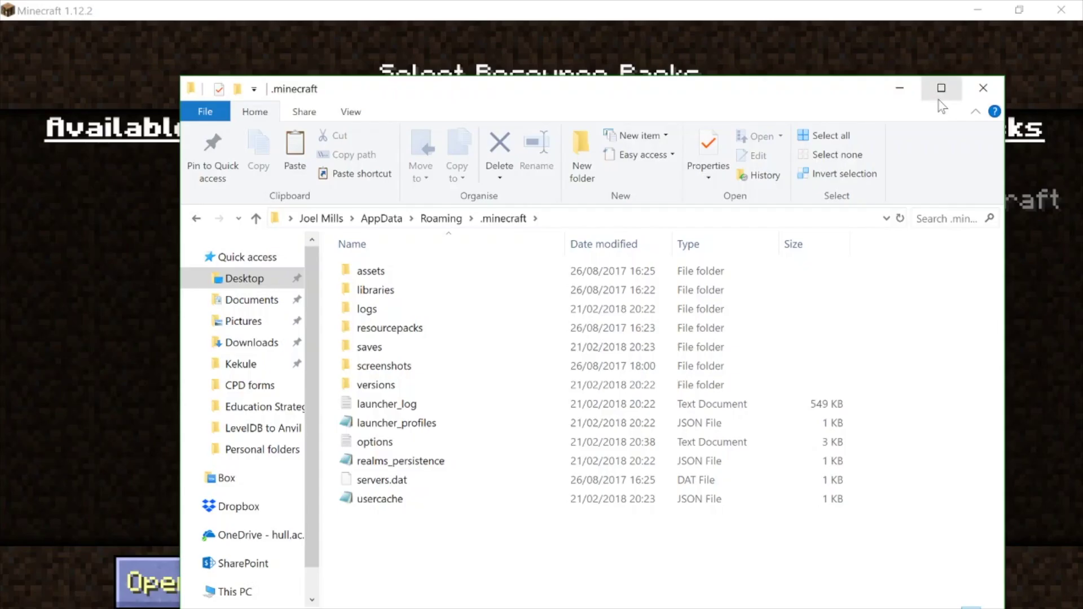
pyautogui.click(982, 88)
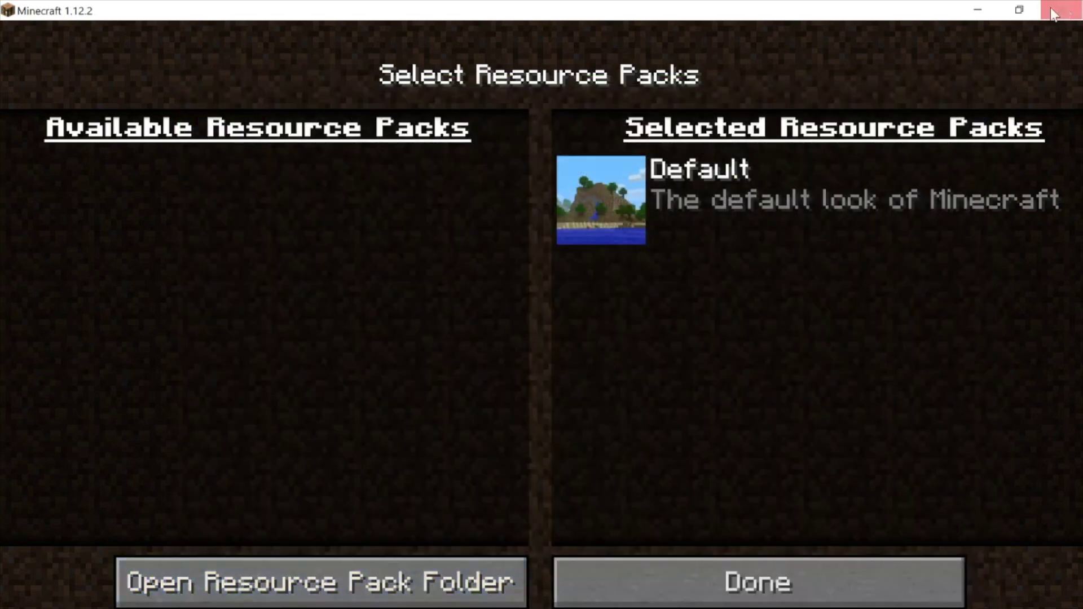
# - Leave the resource packs and options screens, then bring up NiTROPanel's file manager in Chrome
pyautogui.click(623, 579)
pyautogui.click(508, 602)
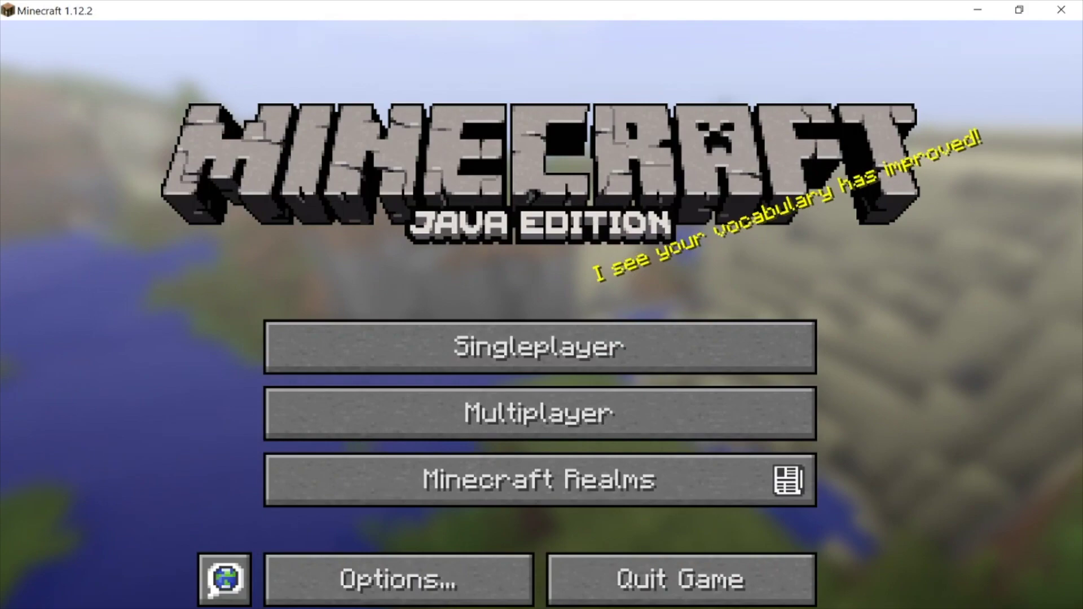
pyautogui.moveTo(186, 608)
pyautogui.click(187, 587)
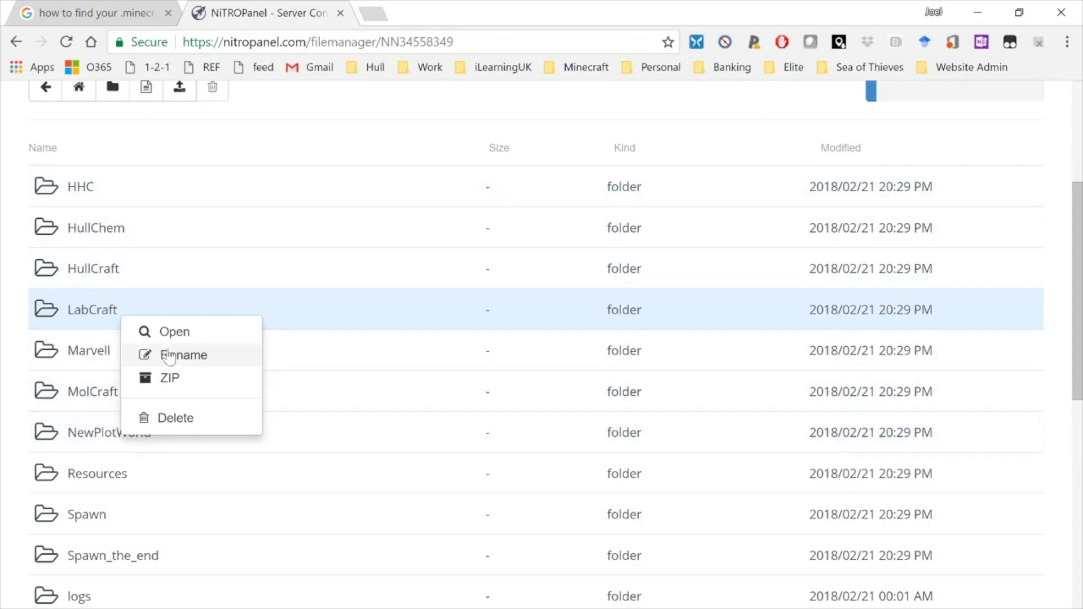
# - Select the LabCraft folder and compress it into LabCraft.zip on the server
pyautogui.scroll(-1, 159, 302)
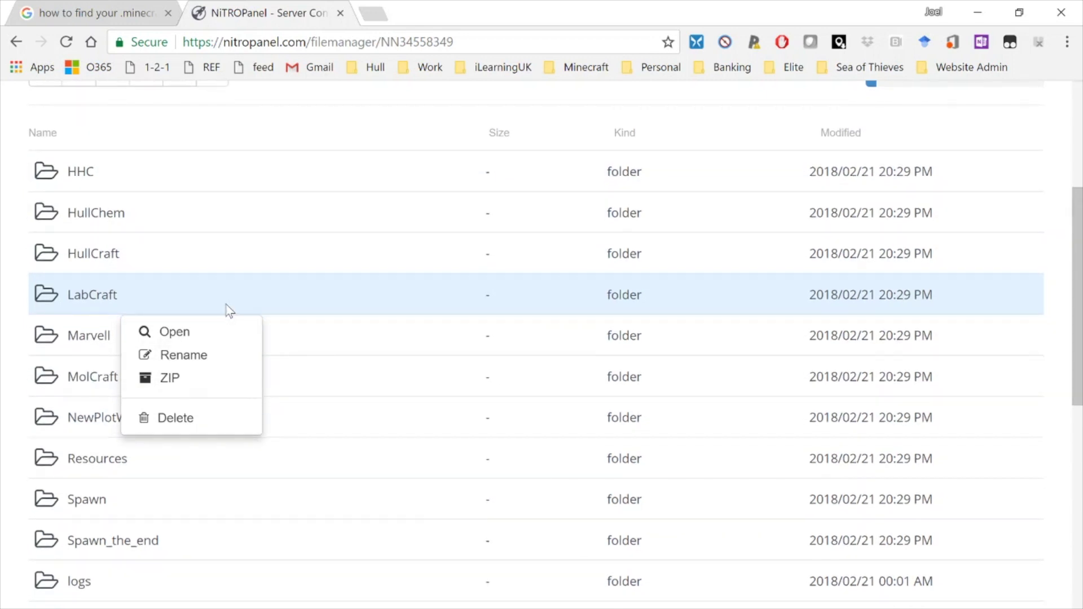
pyautogui.click(167, 251)
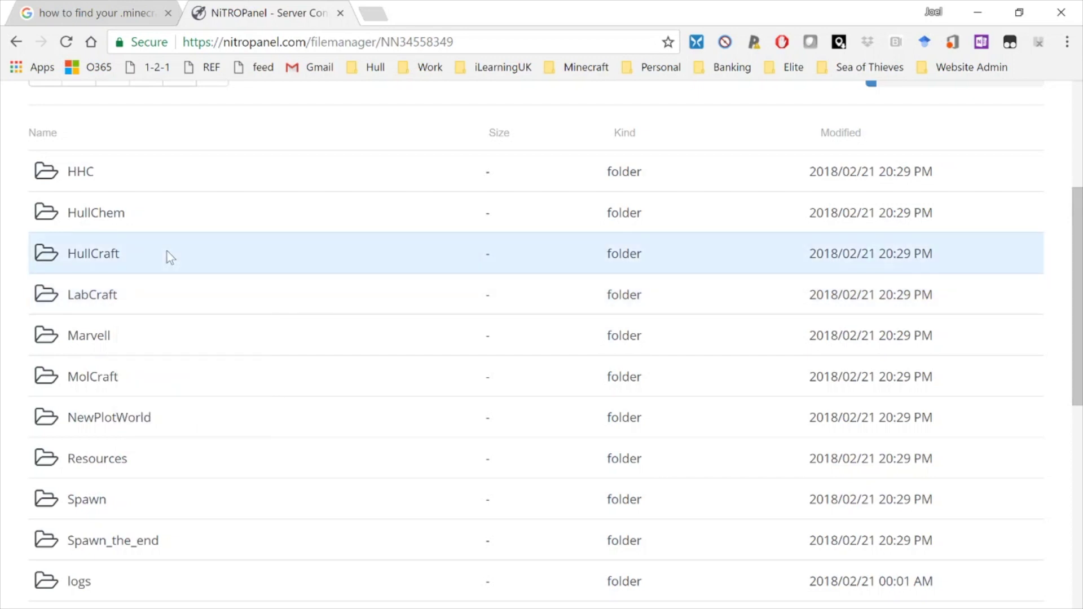
pyautogui.click(151, 293)
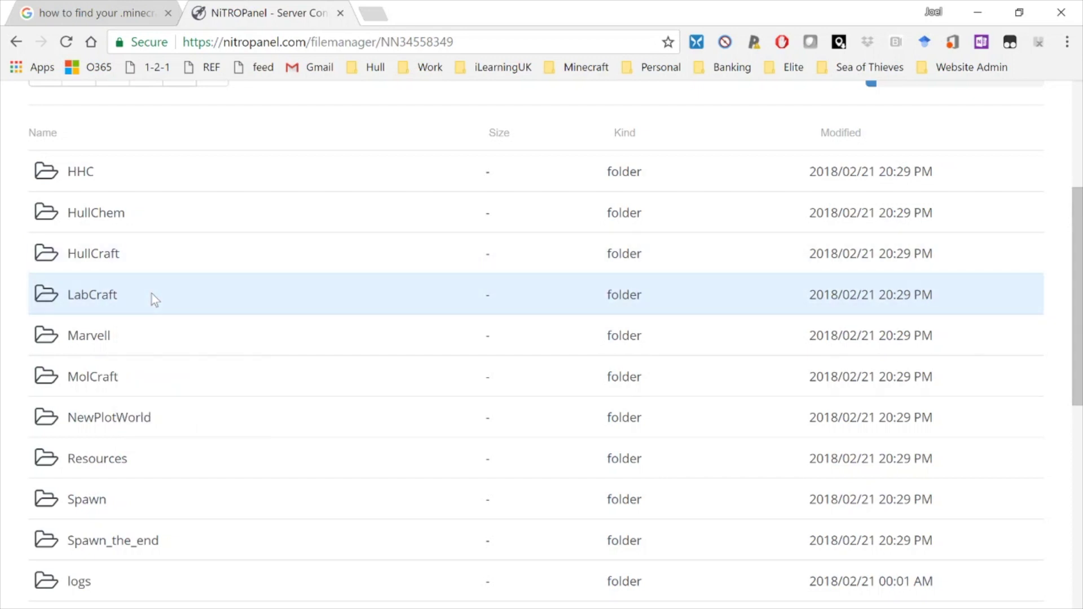
pyautogui.rightClick(99, 305)
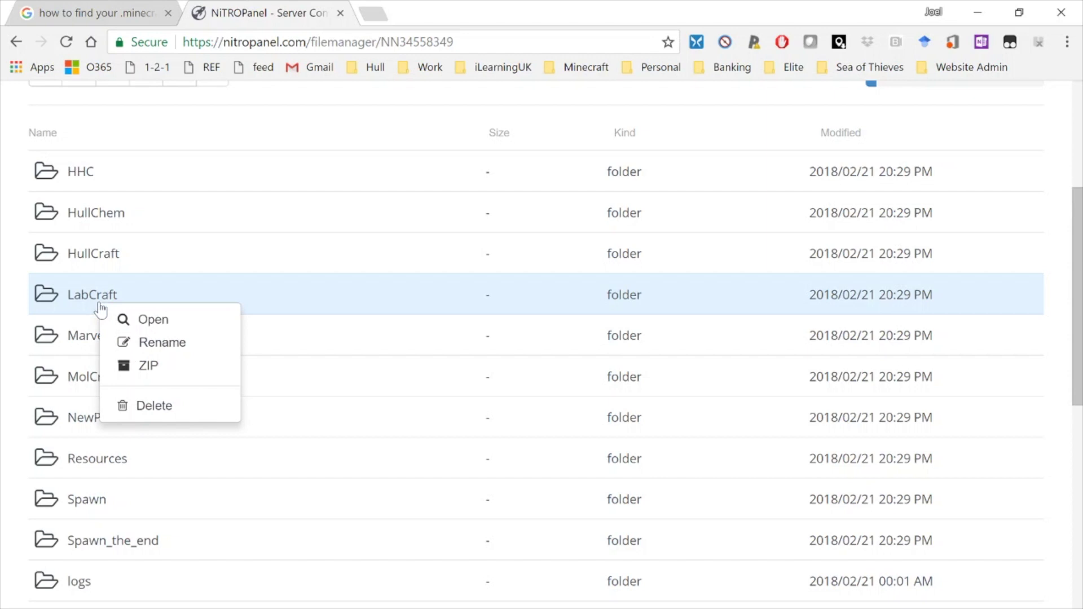
pyautogui.click(132, 368)
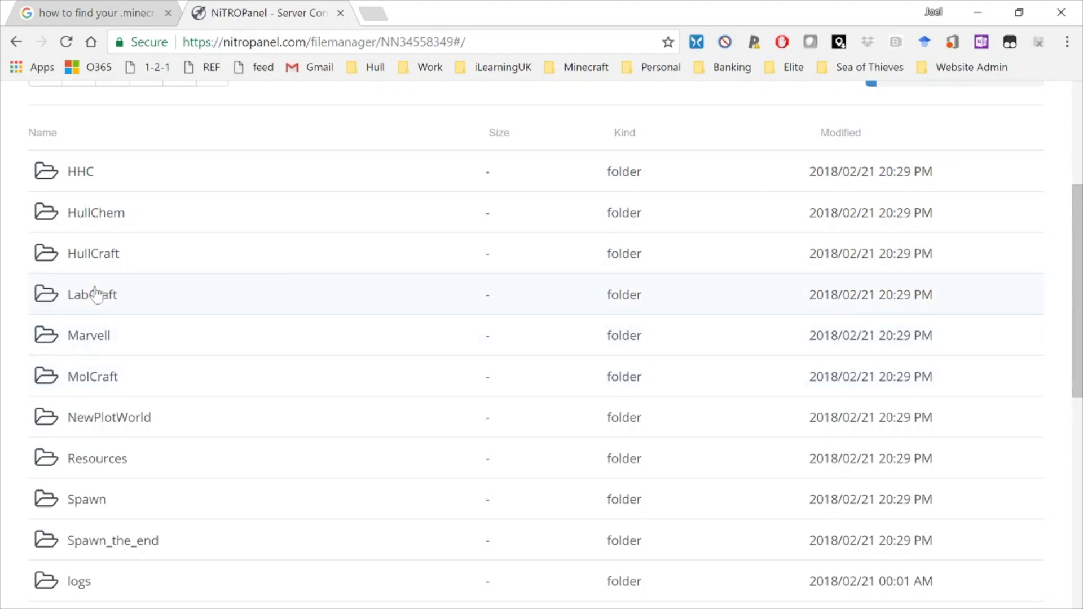
pyautogui.scroll(-10, 188, 310)
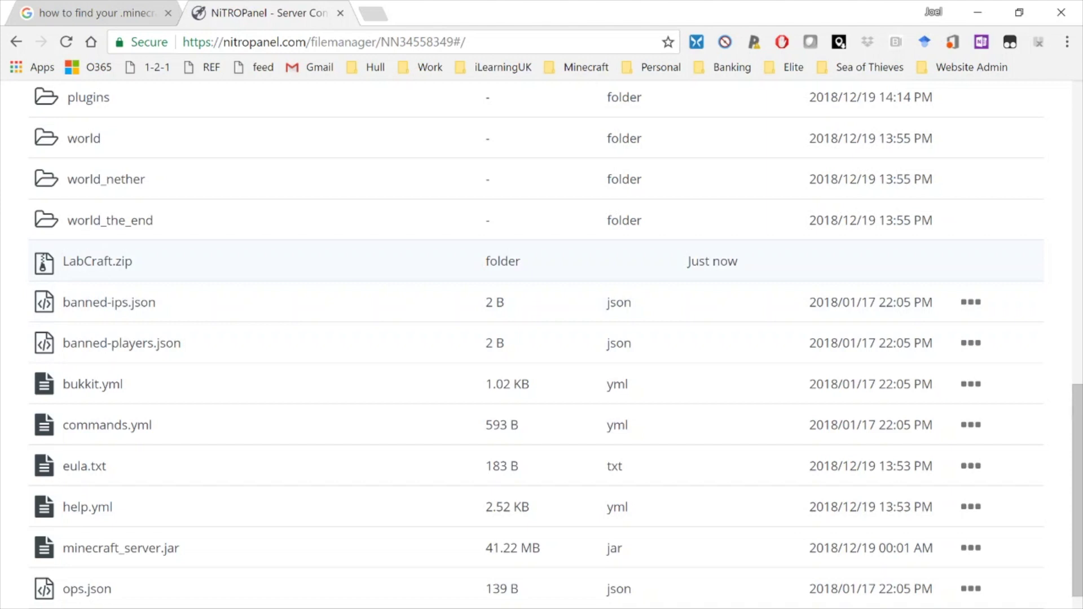
# - Download LabCraft.zip from NiTROPanel to the Desktop, then minimize the browser
pyautogui.rightClick(111, 264)
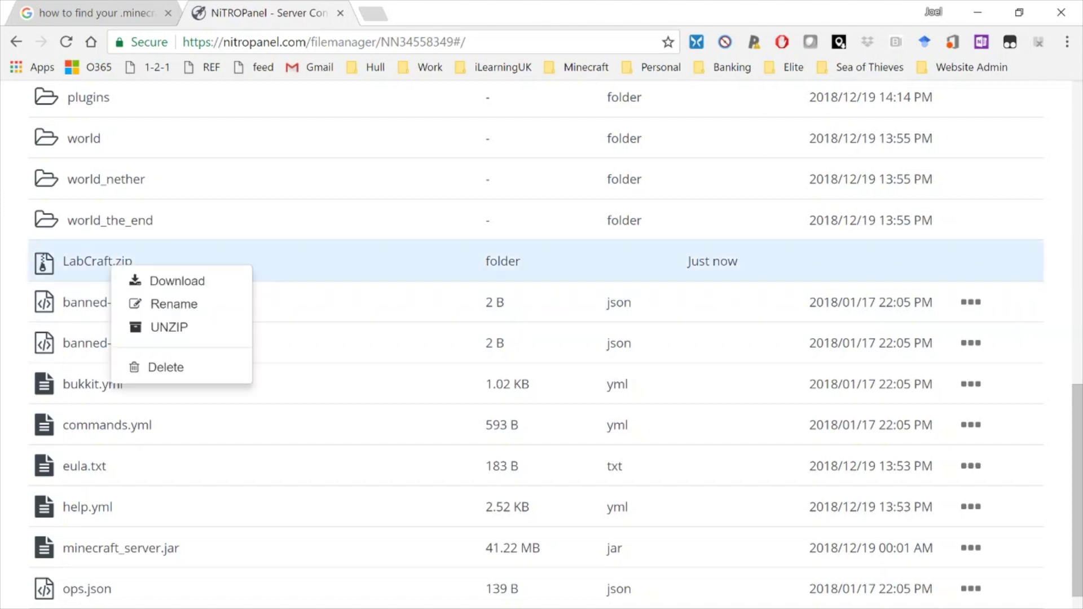
pyautogui.click(159, 282)
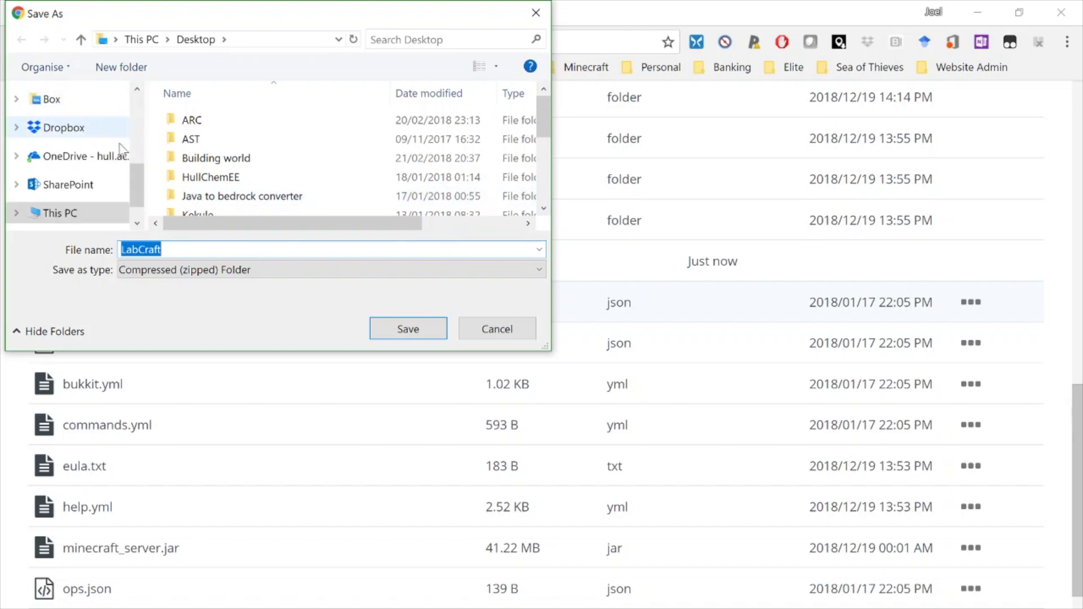
pyautogui.scroll(5, 79, 152)
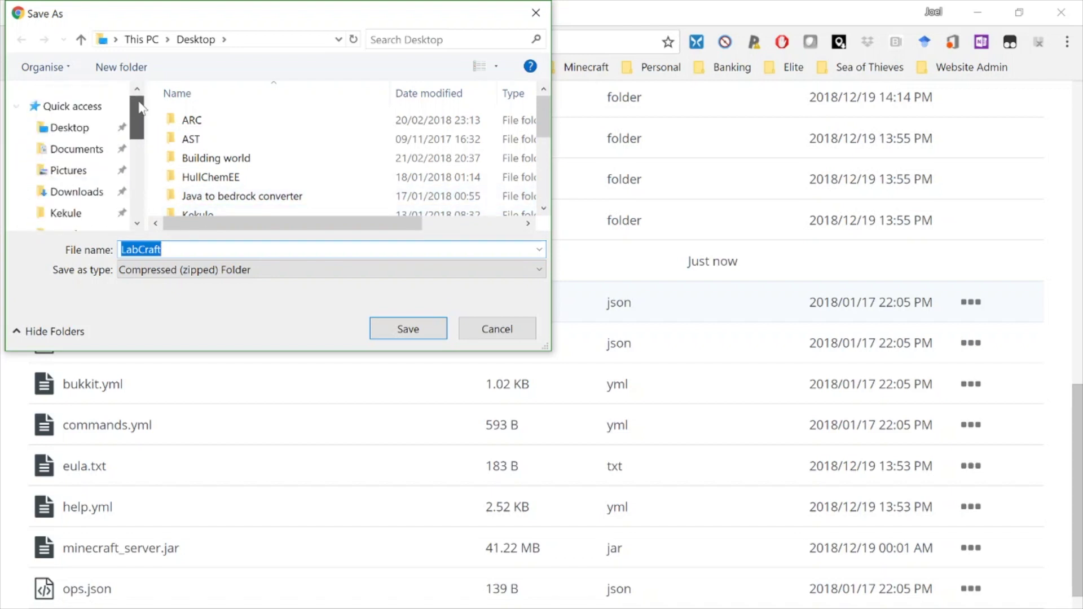
pyautogui.click(79, 128)
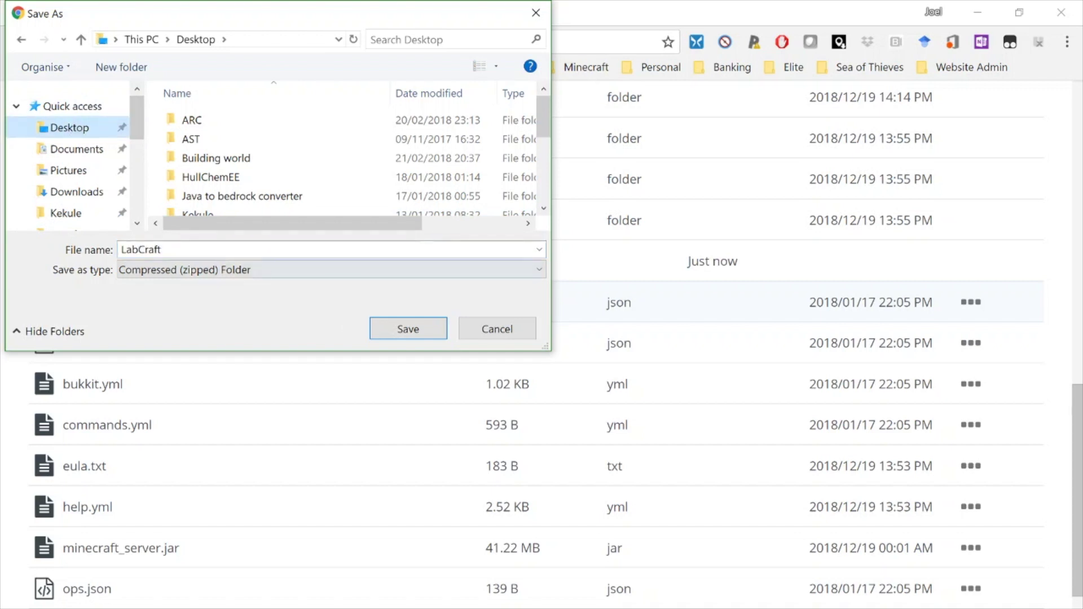
pyautogui.click(409, 331)
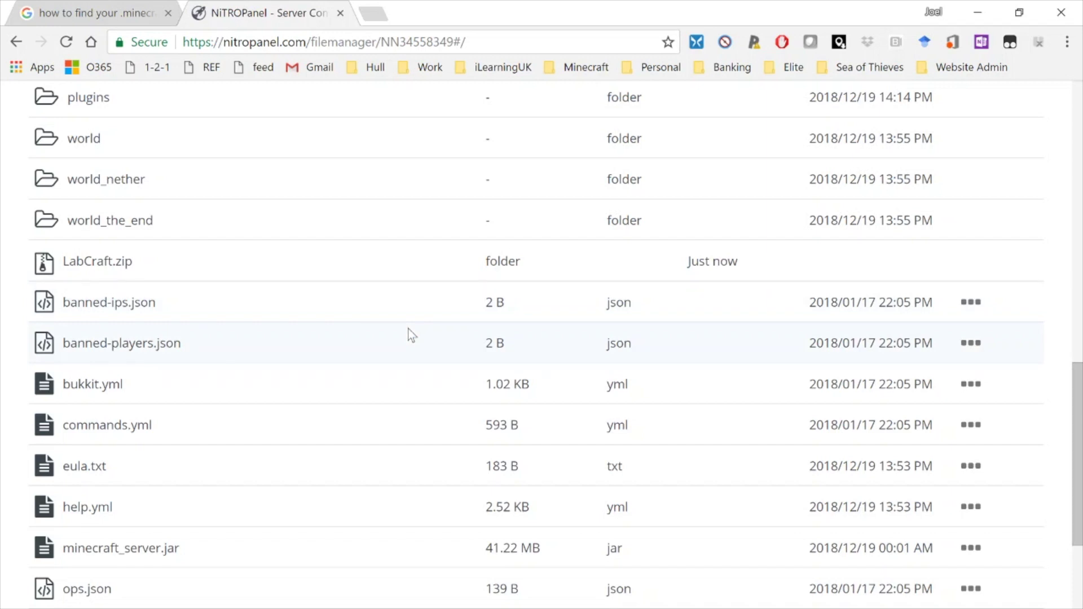
pyautogui.click(970, 13)
# - Extract the LabCraft zip on the desktop into a LabCraft folder and open that folder
pyautogui.click(982, 10)
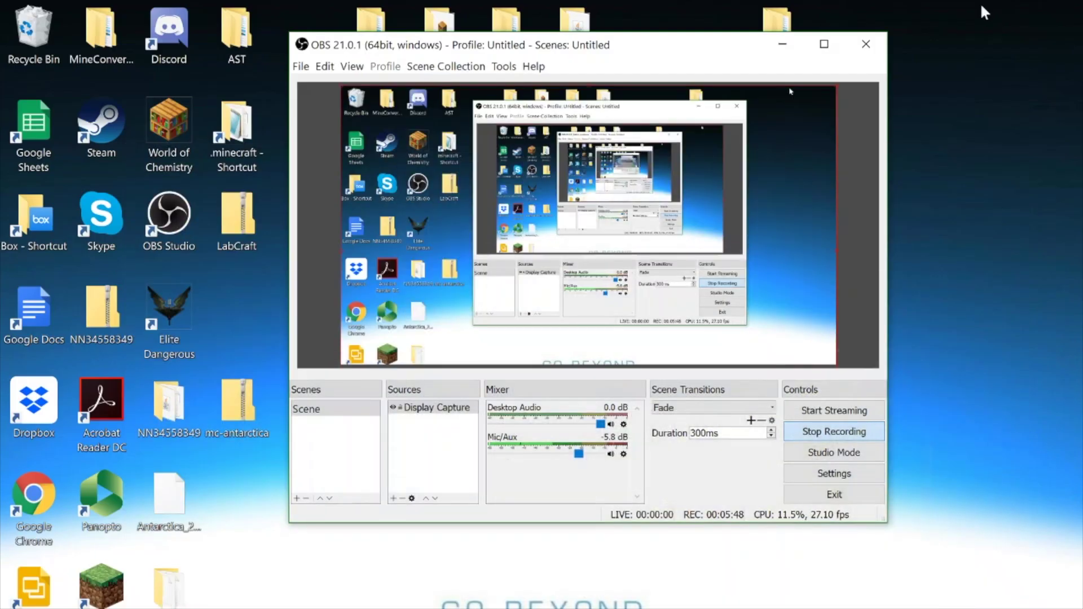
pyautogui.click(783, 44)
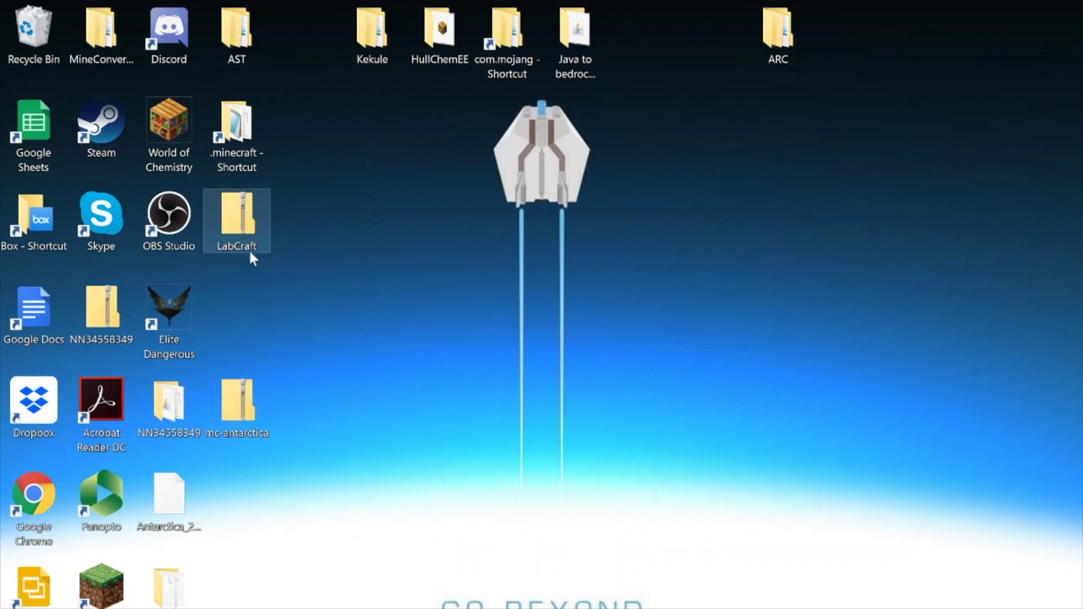
pyautogui.rightClick(245, 225)
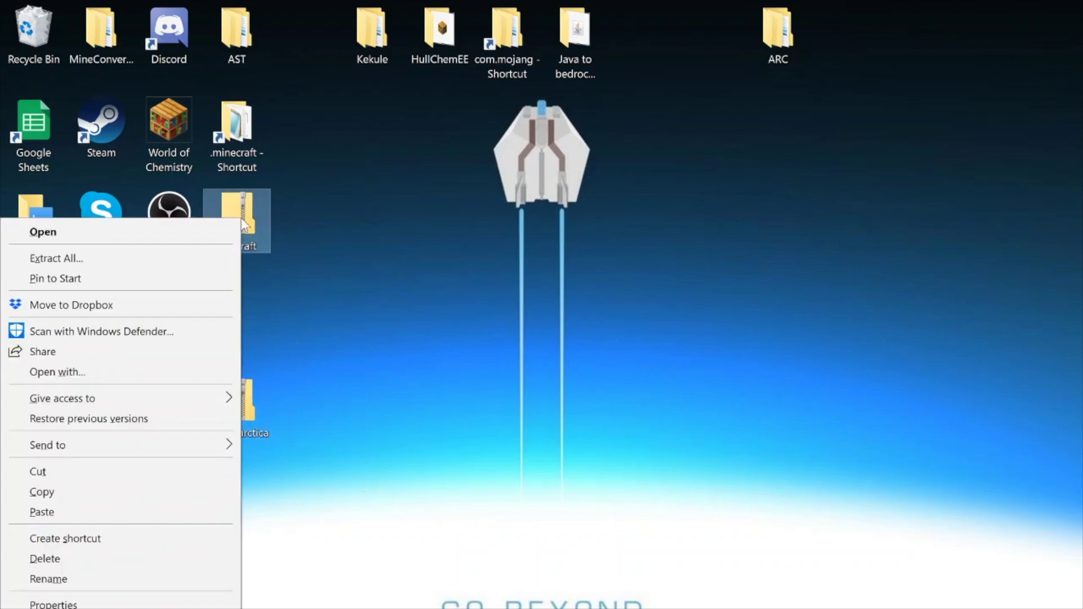
pyautogui.click(198, 260)
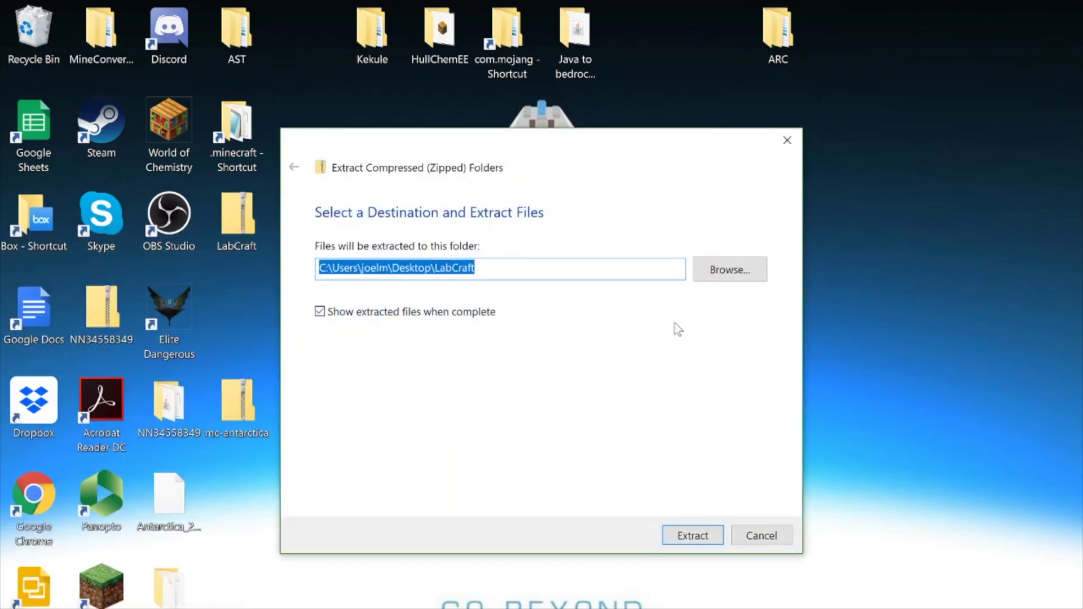
pyautogui.click(692, 535)
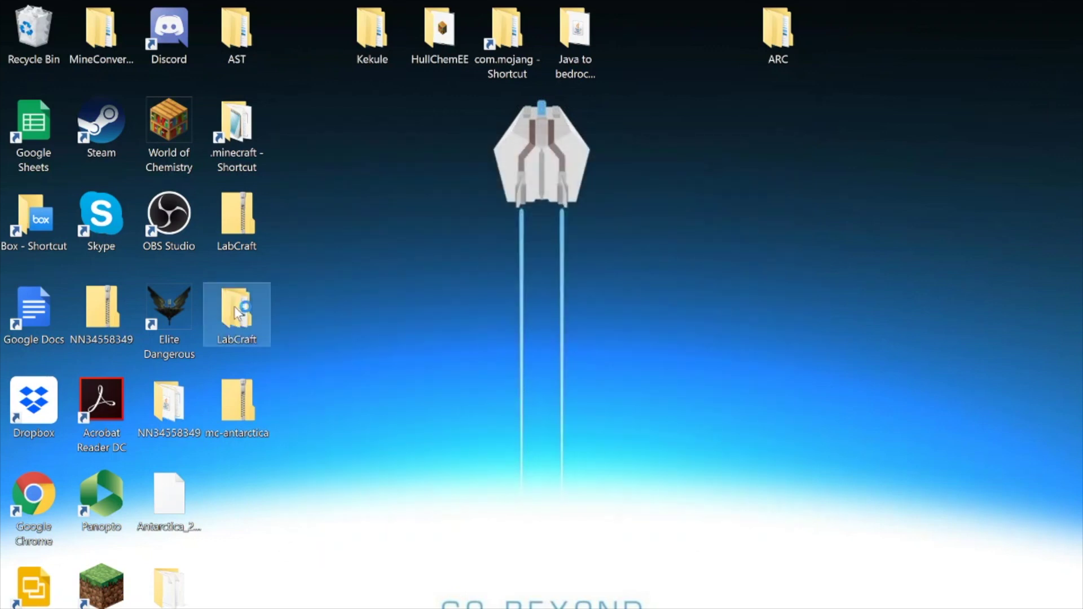
pyautogui.doubleClick(237, 313)
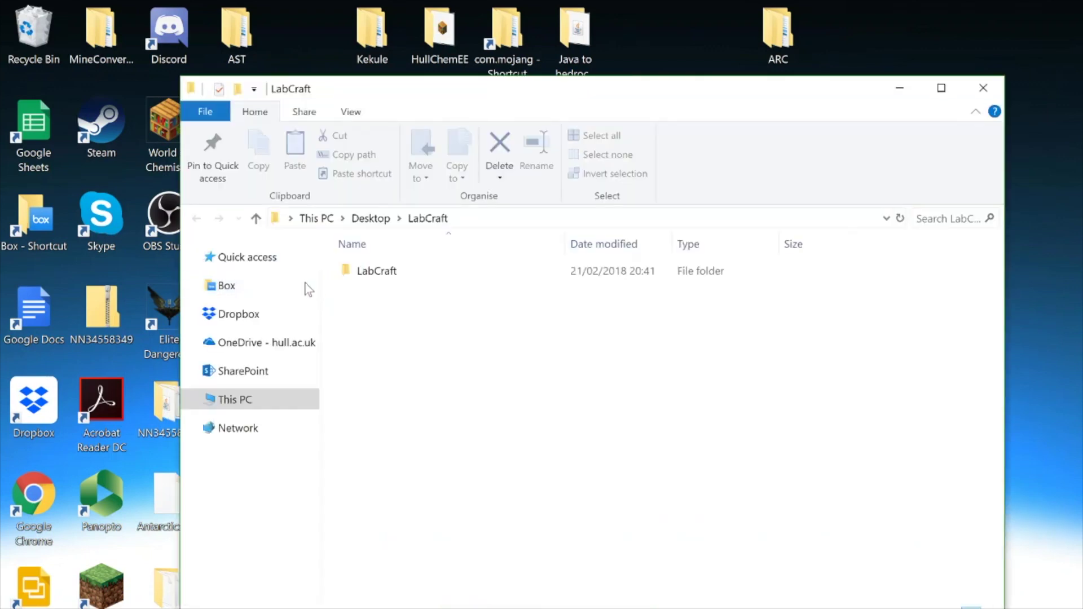
pyautogui.click(357, 273)
pyautogui.doubleClick(357, 272)
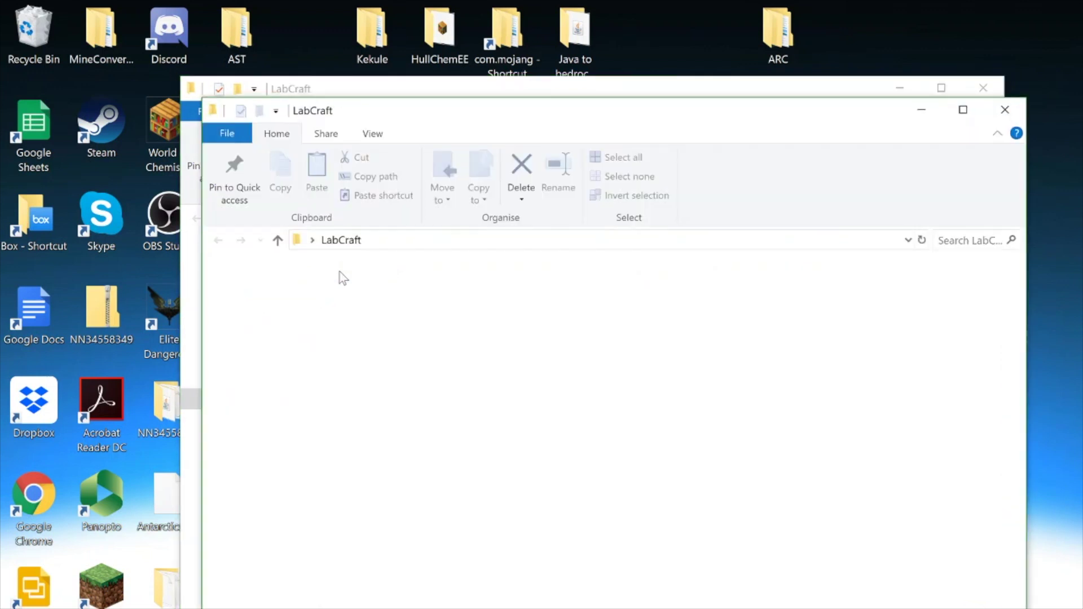
pyautogui.doubleClick(374, 290)
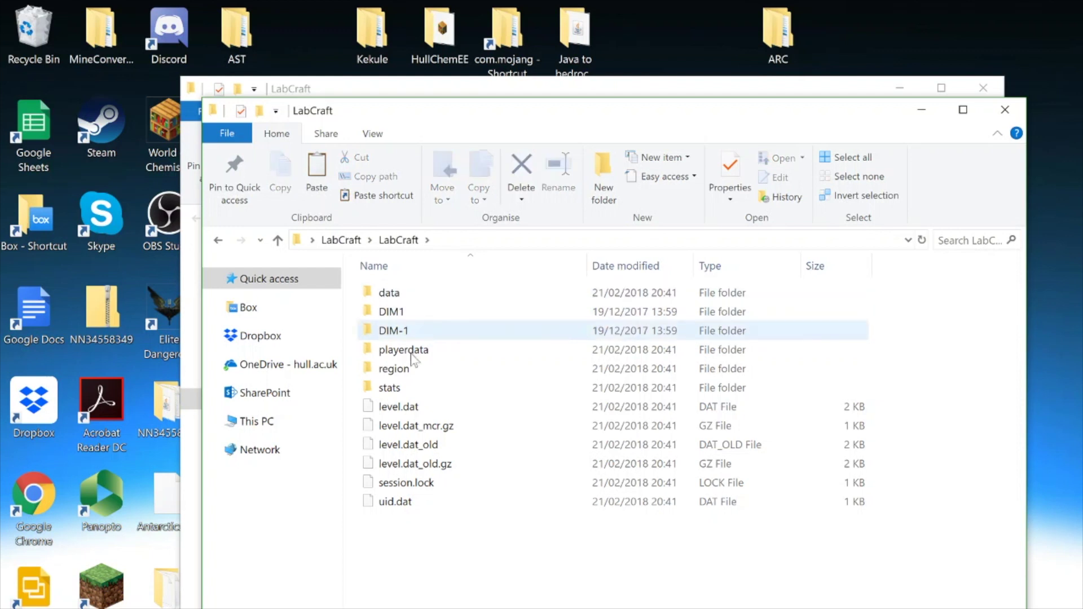
pyautogui.doubleClick(406, 482)
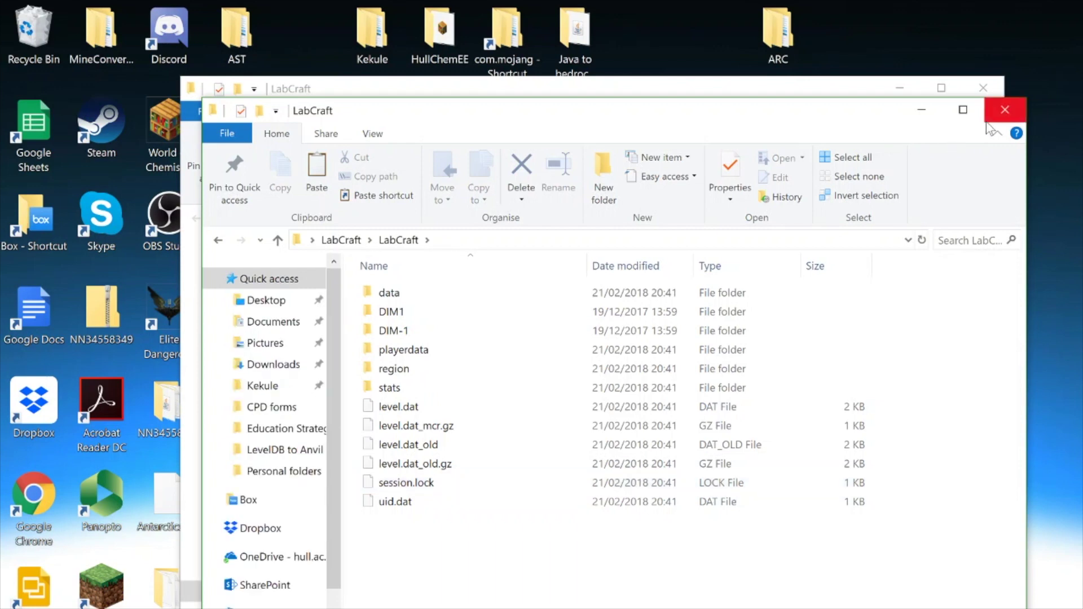
pyautogui.click(1008, 107)
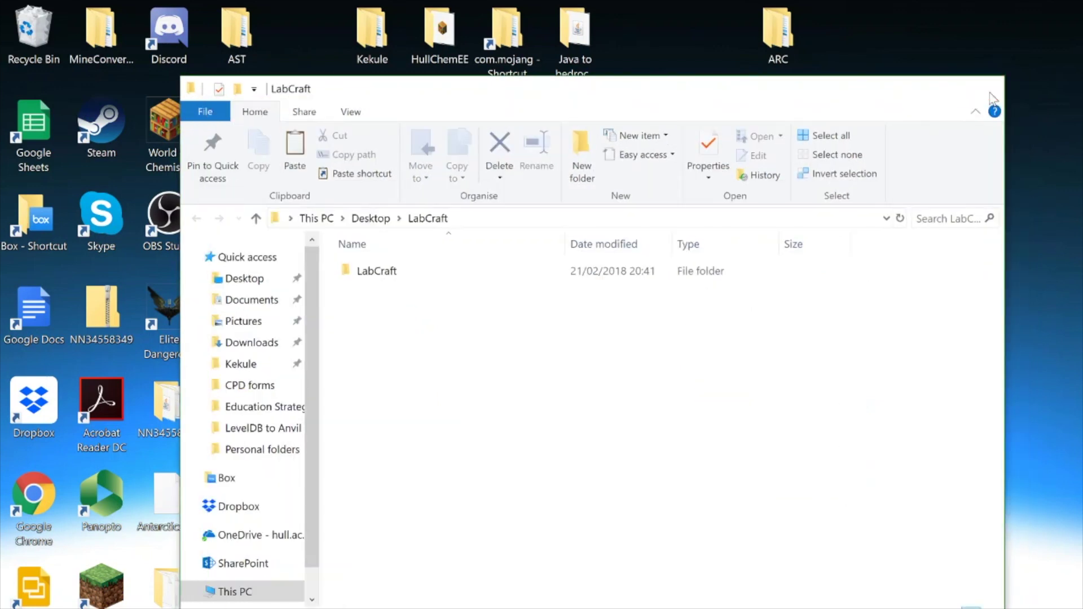
pyautogui.click(986, 89)
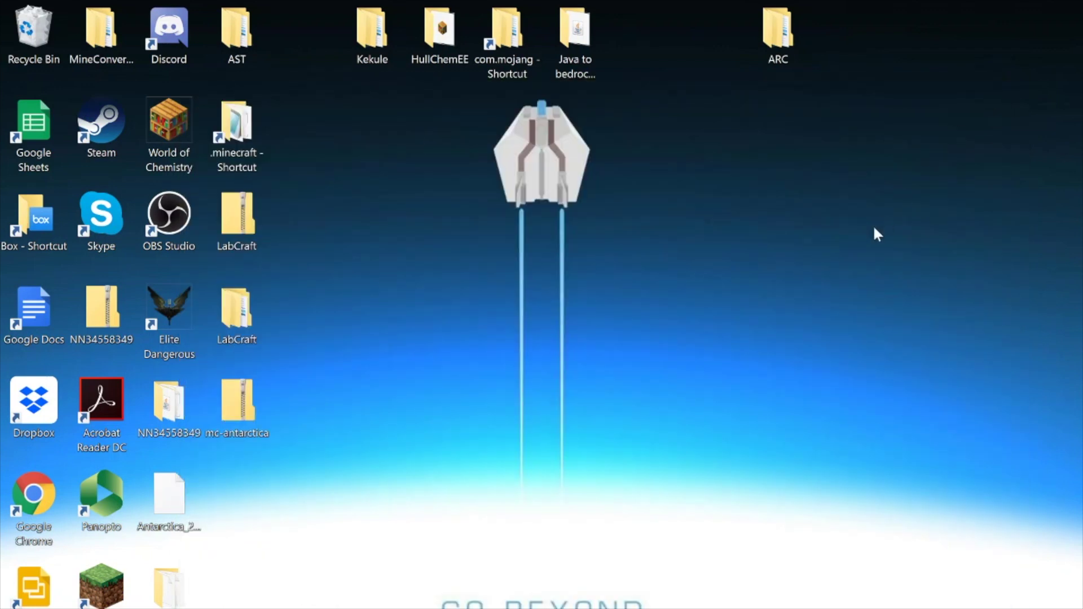